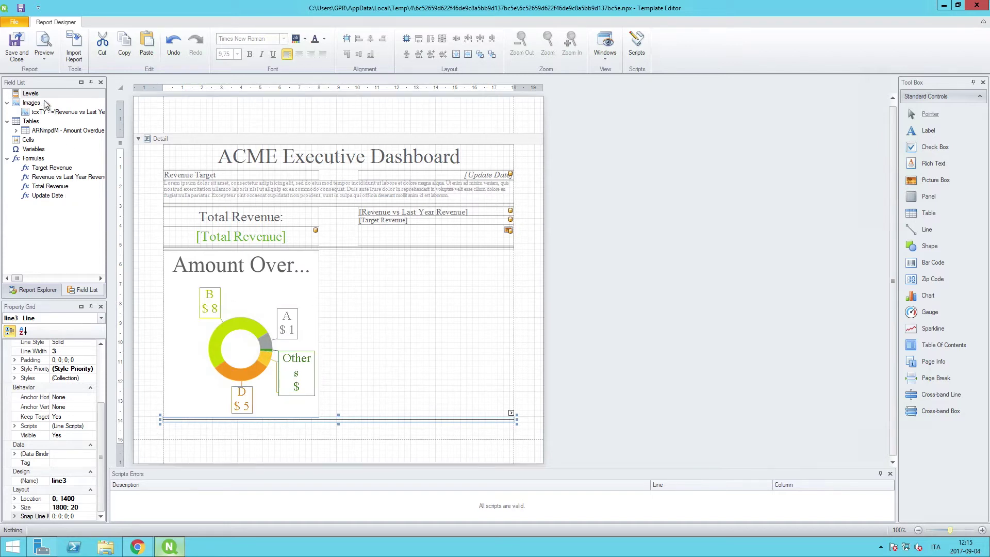
Bring up the context menu of the Levels node in the Field List.
right_click(32, 96)
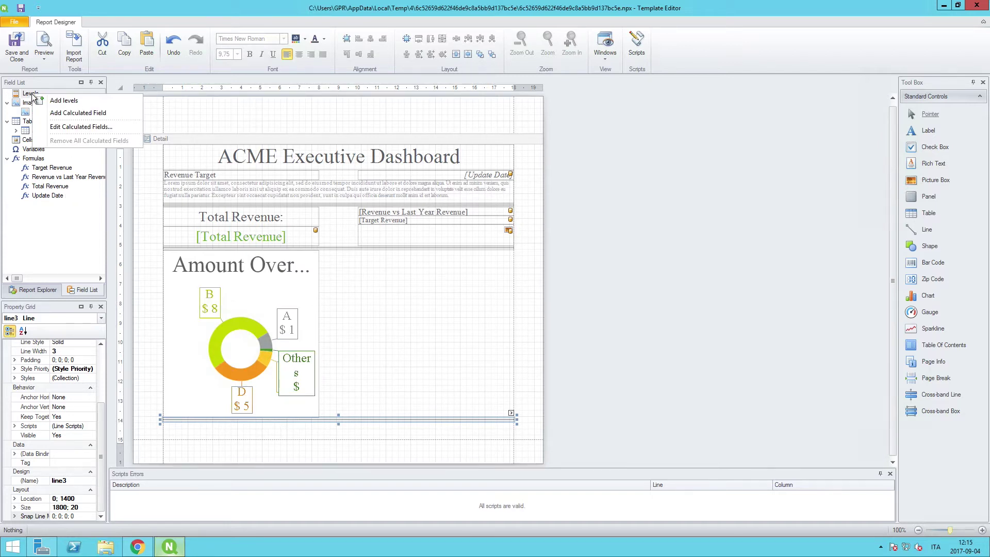
Add the 'Sales vs Margin by Sales Rep' level, found by searching 'Sales vs'.
click(62, 100)
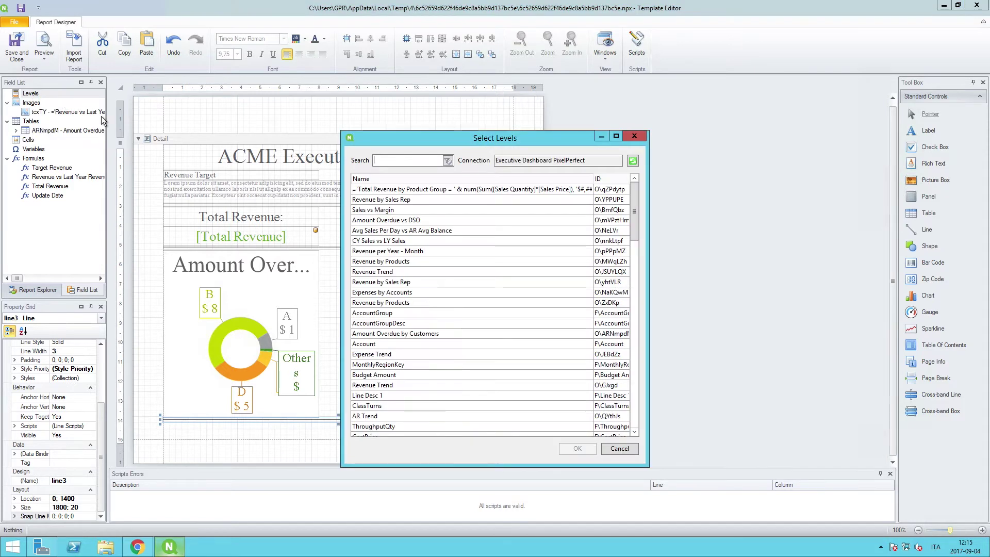
text(Sales vs)
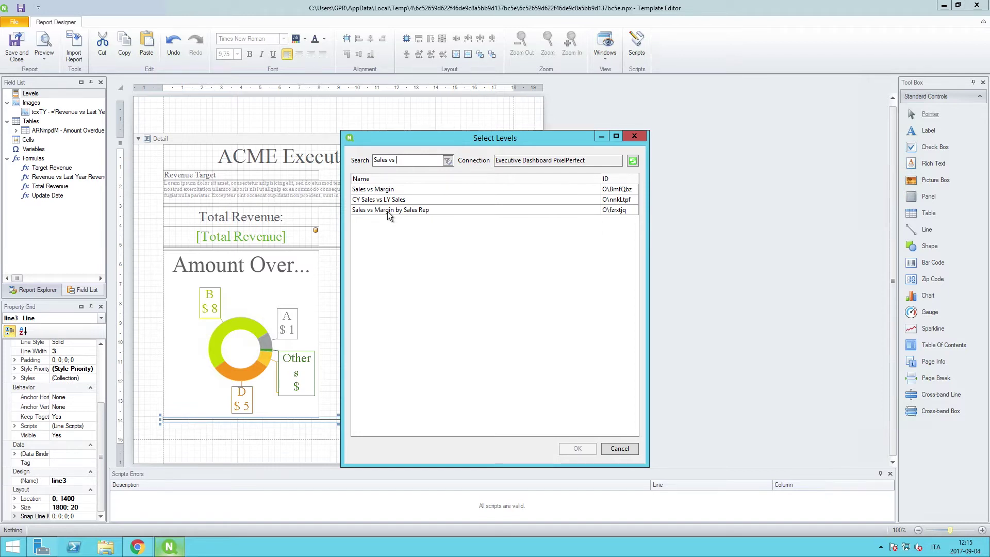
click(388, 212)
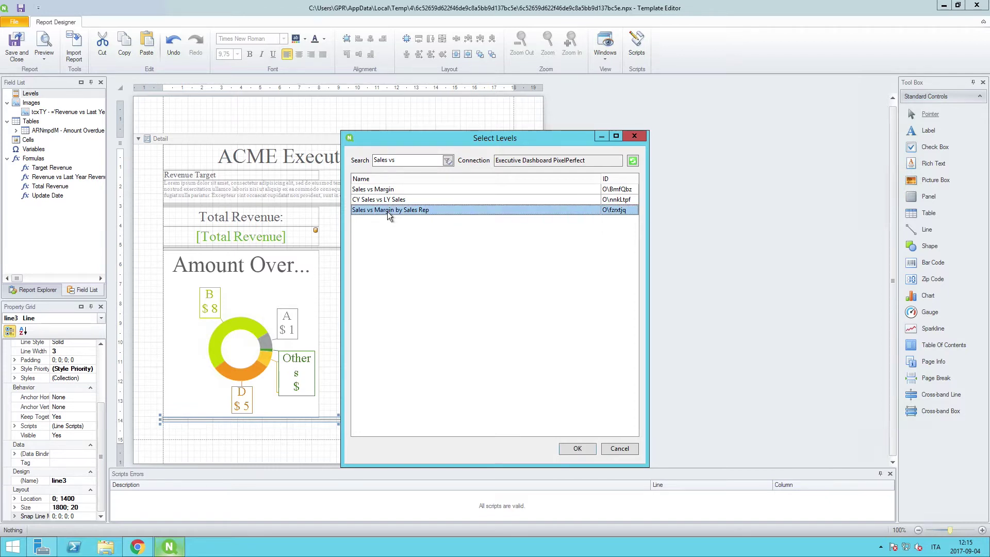
click(578, 448)
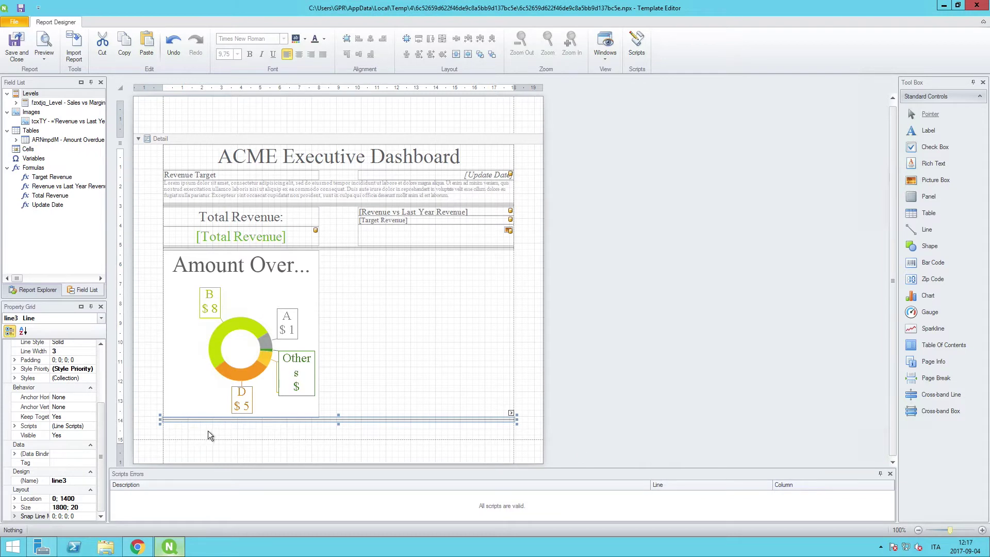
Insert a detail report bound to Sales vs Margin by Sales Rep below the Detail band.
right_click(222, 436)
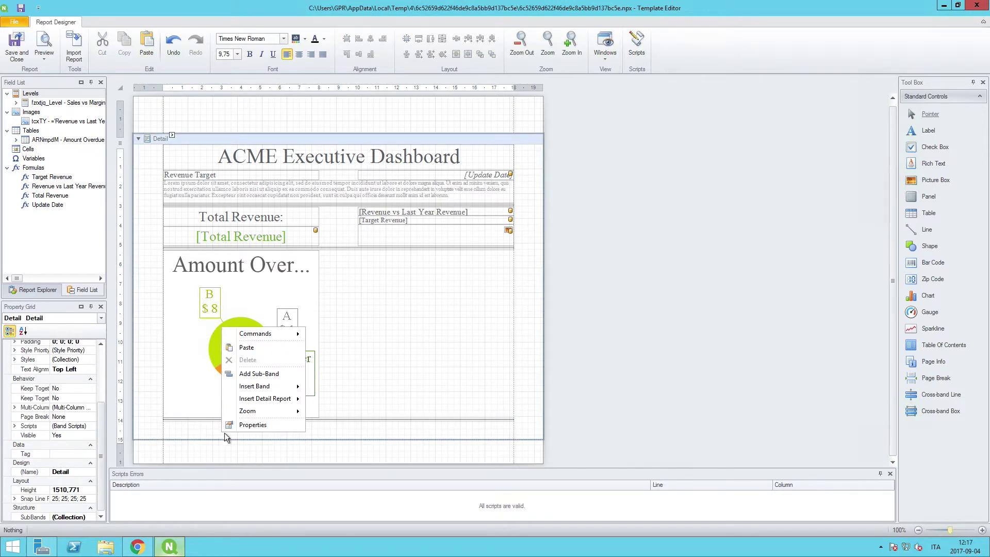
mouse_move(275, 403)
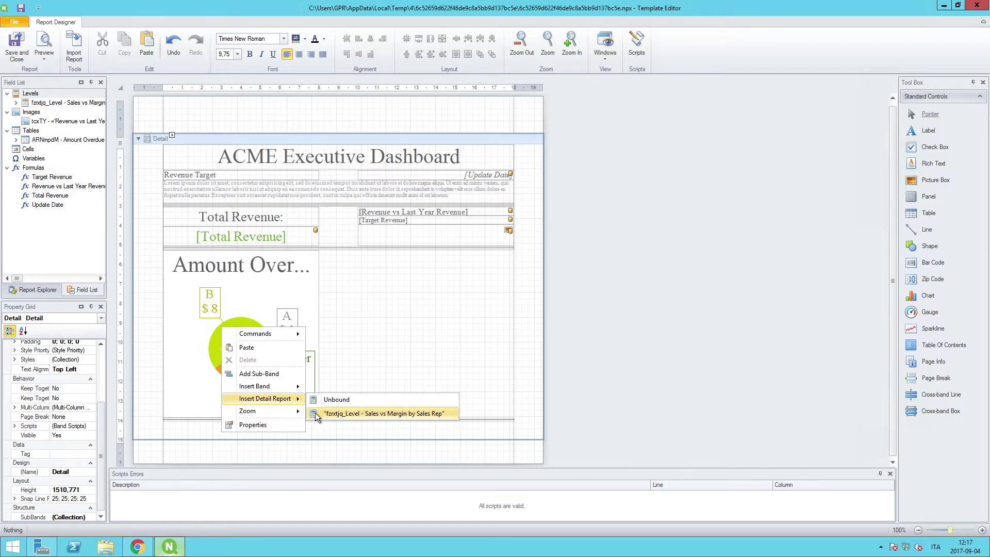
click(382, 413)
scroll(385, 413, down, 2)
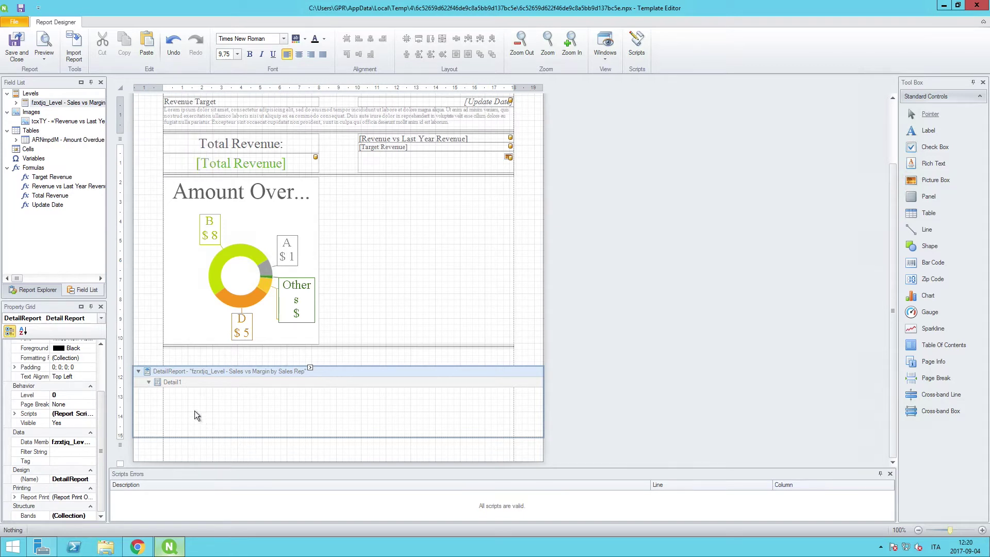
click(17, 103)
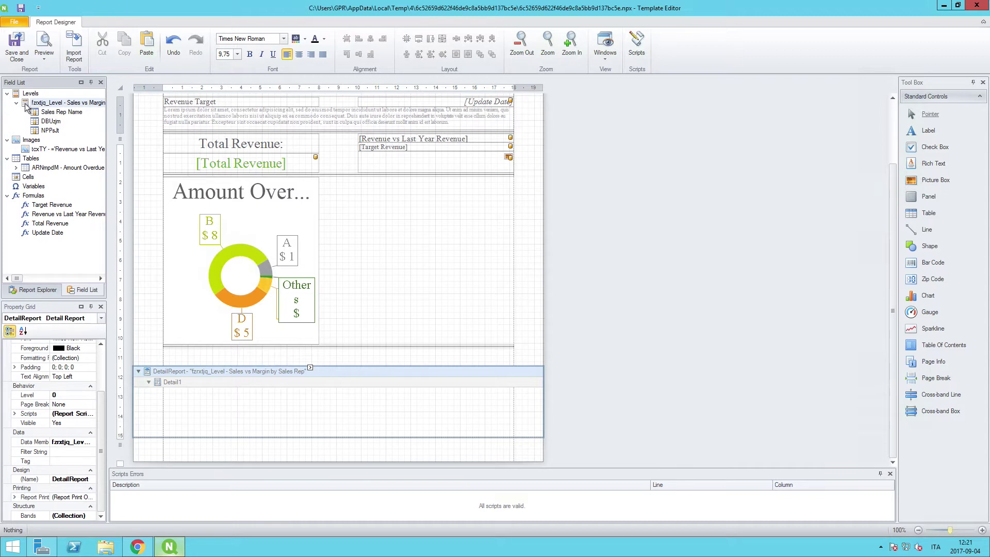
Drop Sales Rep Name, NPPsJt and DBUzjm into Detail1 as a table.
click(51, 114)
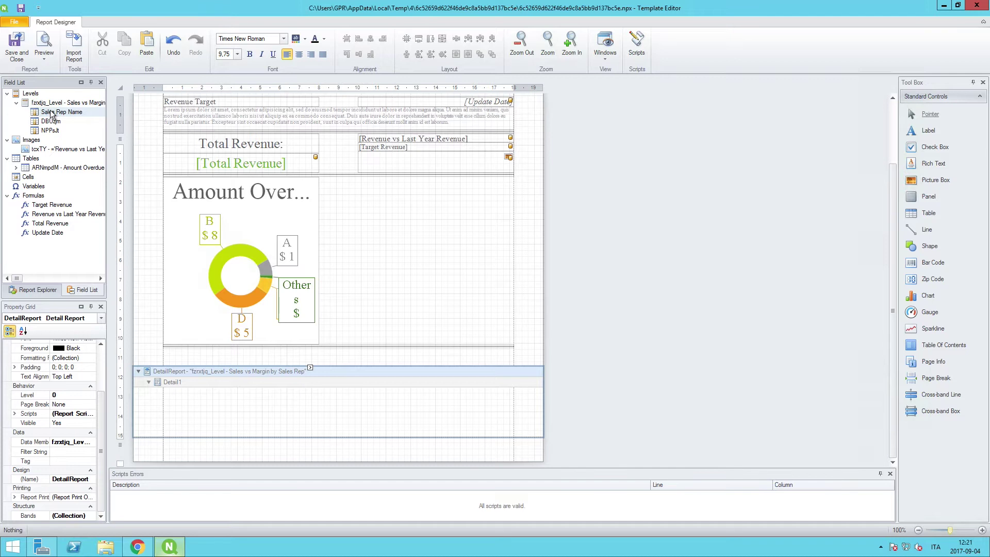
shift+click(54, 131)
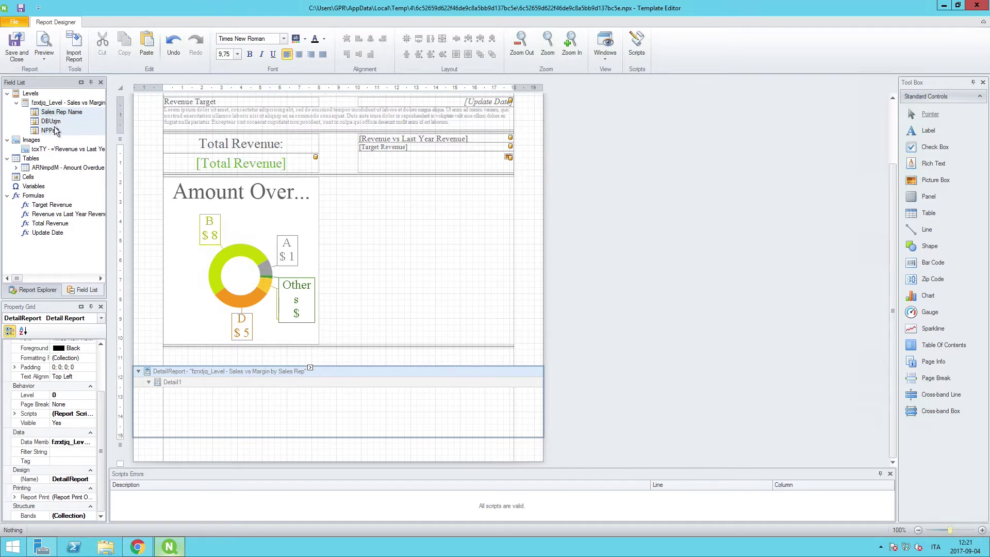
drag(51, 118, 159, 317)
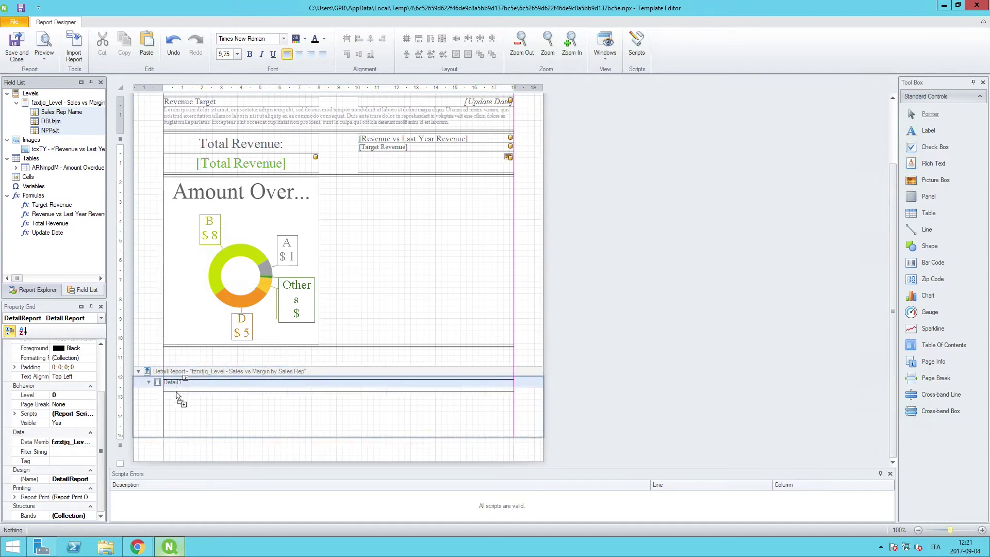
drag(177, 398, 174, 395)
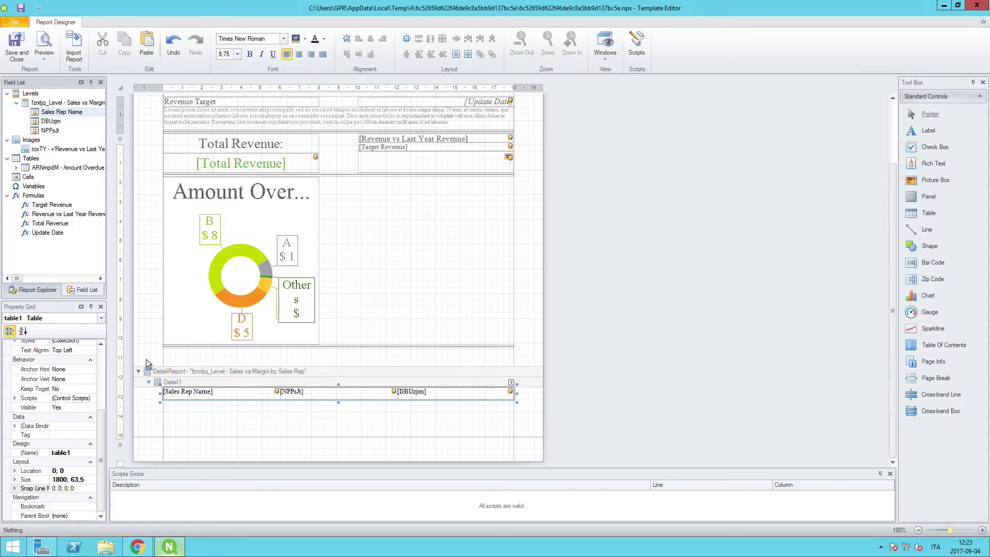
drag(99, 422, 105, 344)
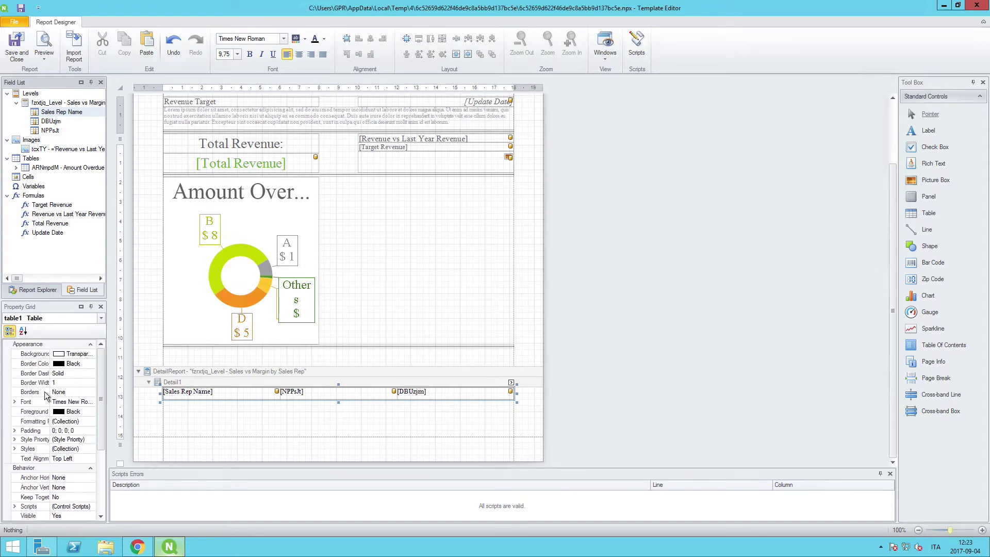
Set the table's border colour to a custom grey.
click(90, 364)
click(92, 363)
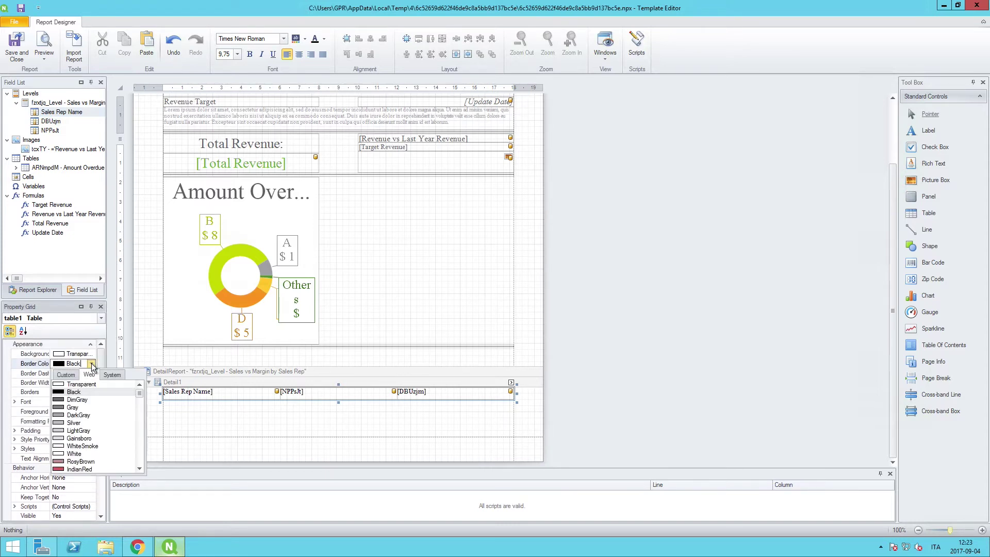
click(66, 375)
click(57, 453)
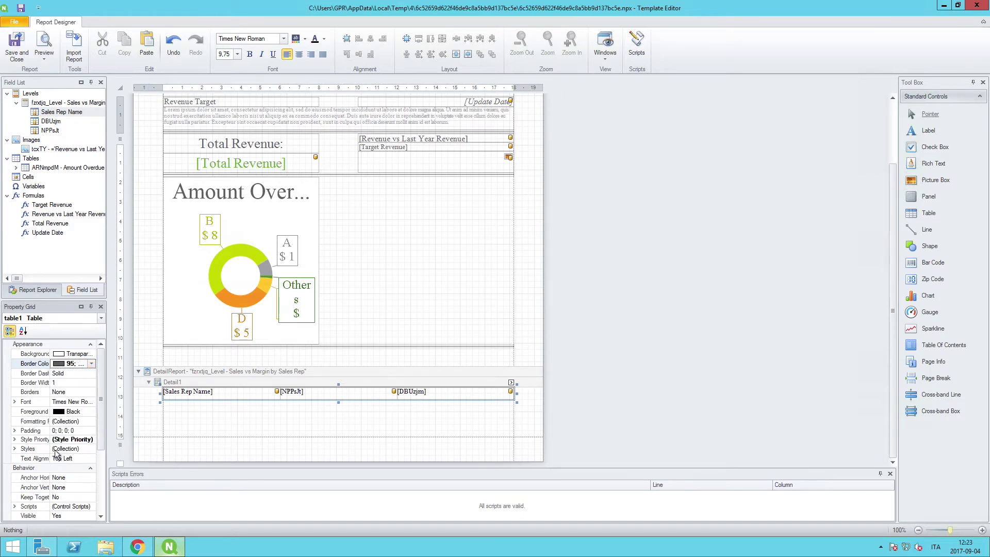
Turn on the table's left, right and bottom borders.
click(71, 390)
click(92, 393)
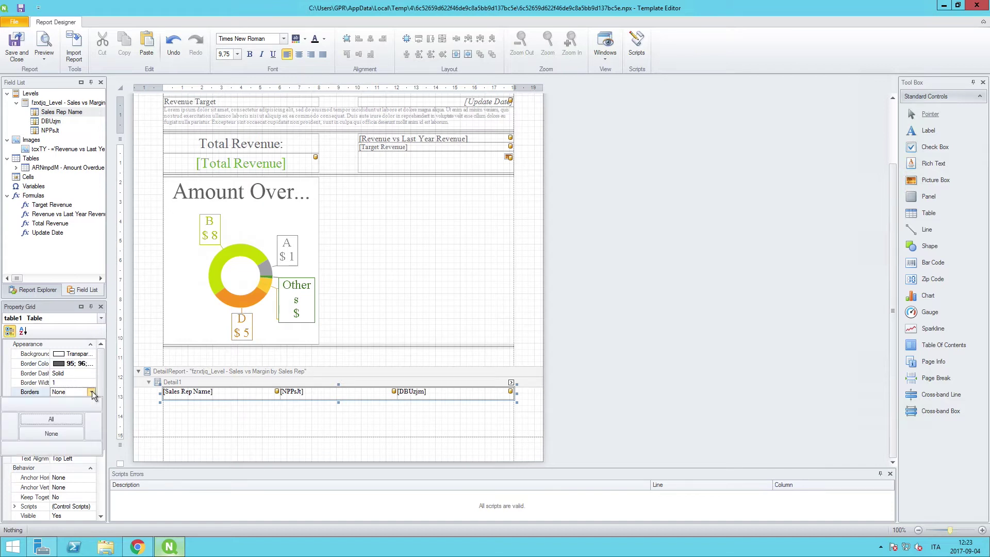
click(9, 430)
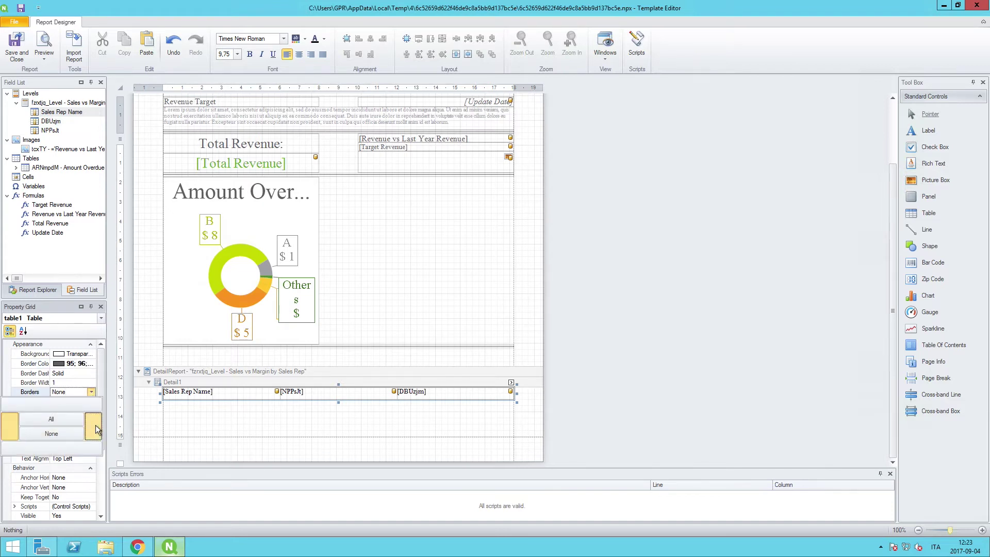
click(50, 449)
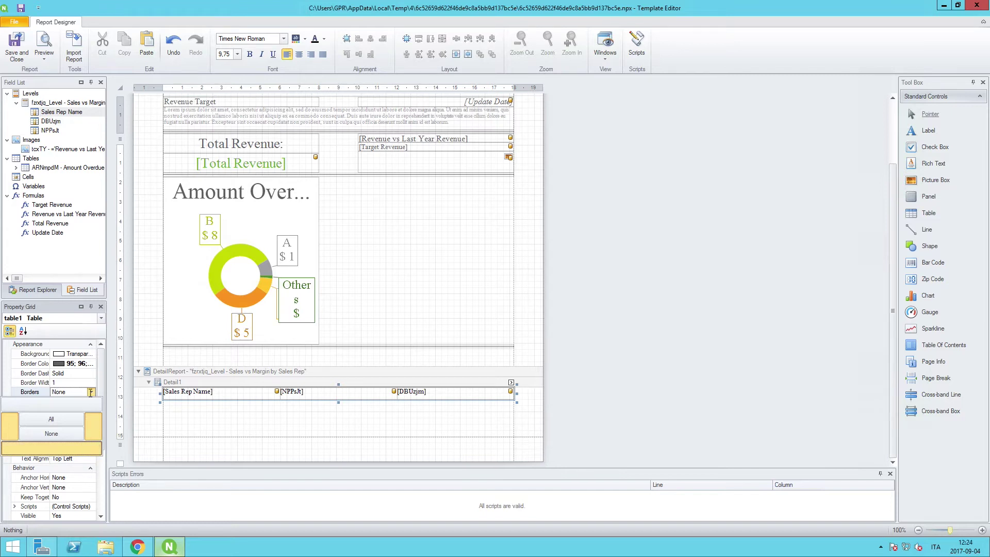
click(91, 392)
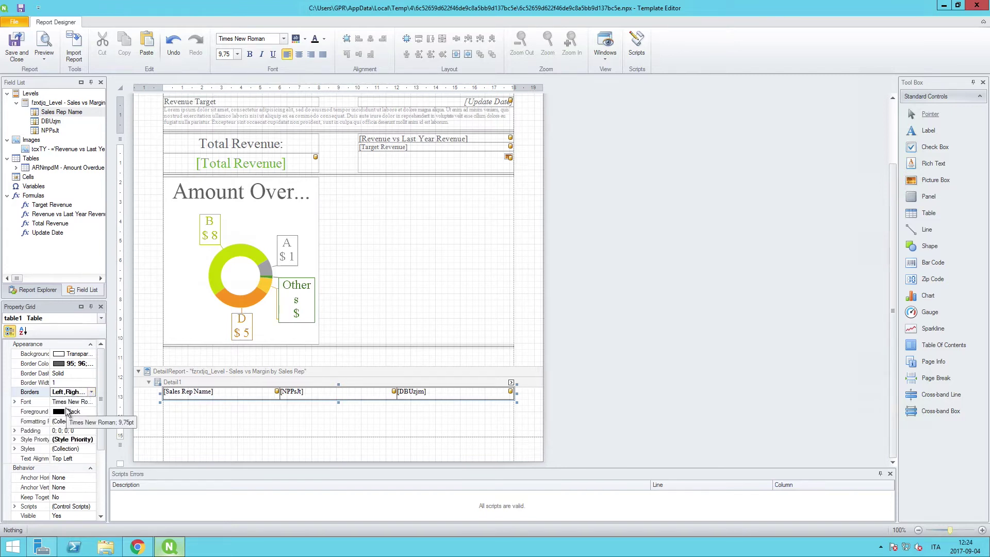
Set the detail table's font size to 10.
click(15, 403)
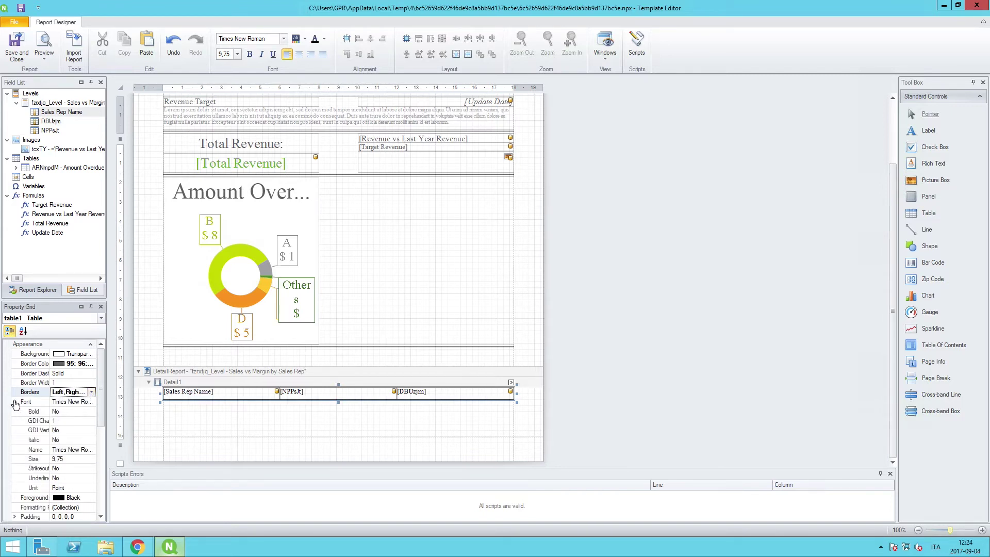
click(69, 457)
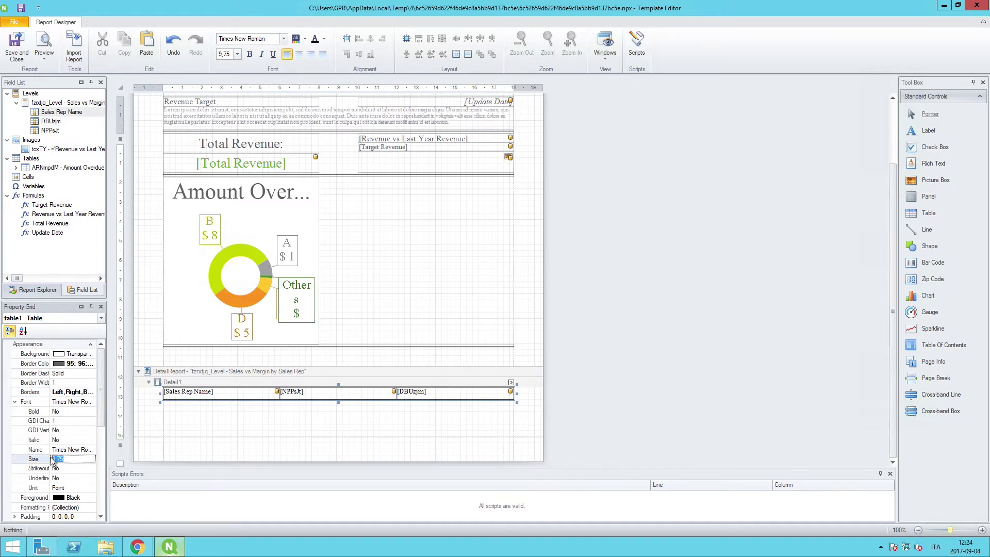
text(10)
Give the table text a custom grey foreground of RGB 159, 161, 164.
click(72, 497)
click(91, 498)
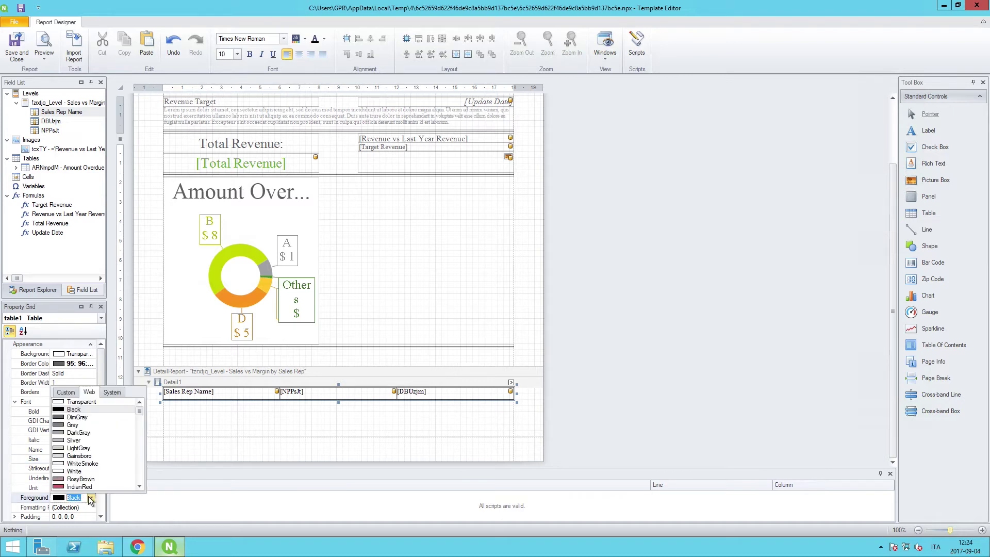
click(66, 392)
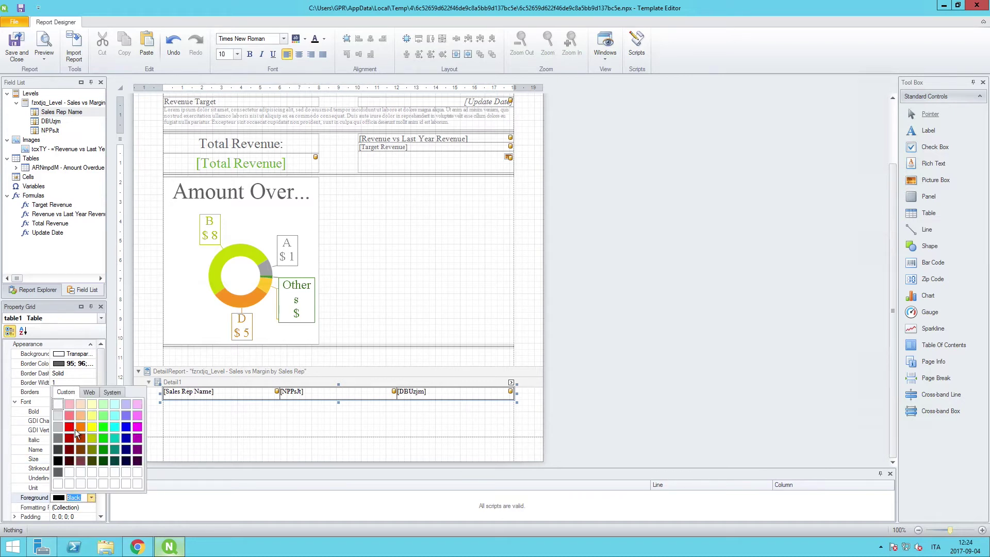
click(69, 473)
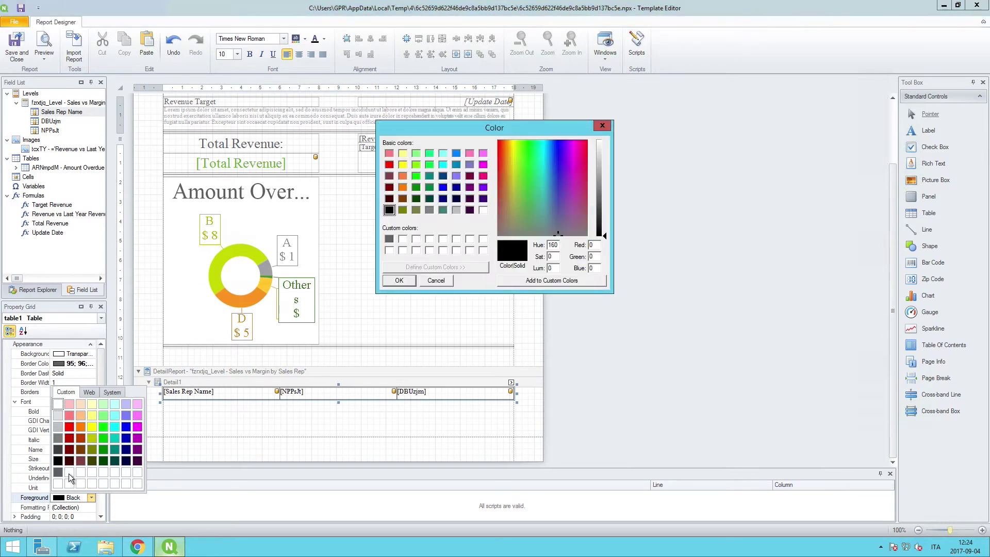
click(403, 240)
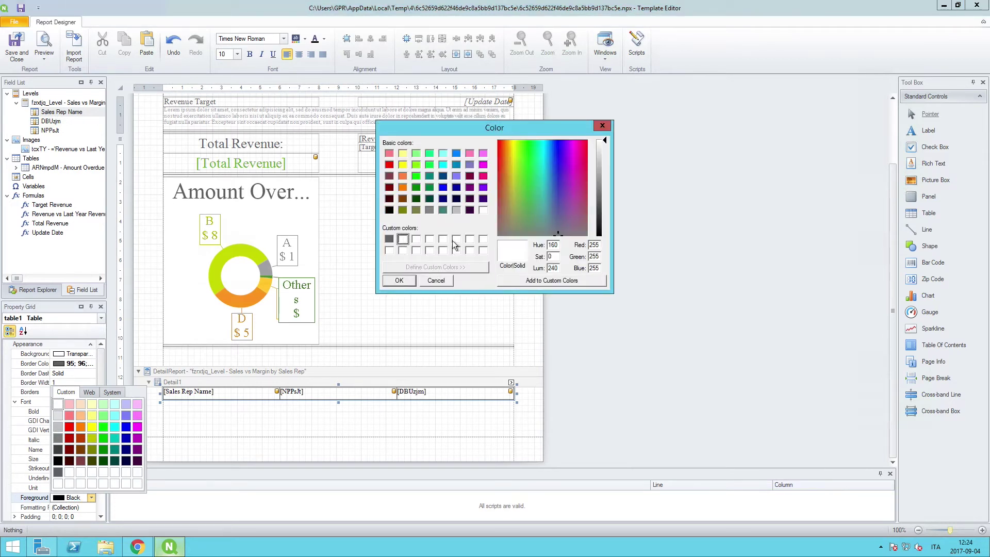
double_click(584, 244)
key(BackSpace)
text(159)
text(161)
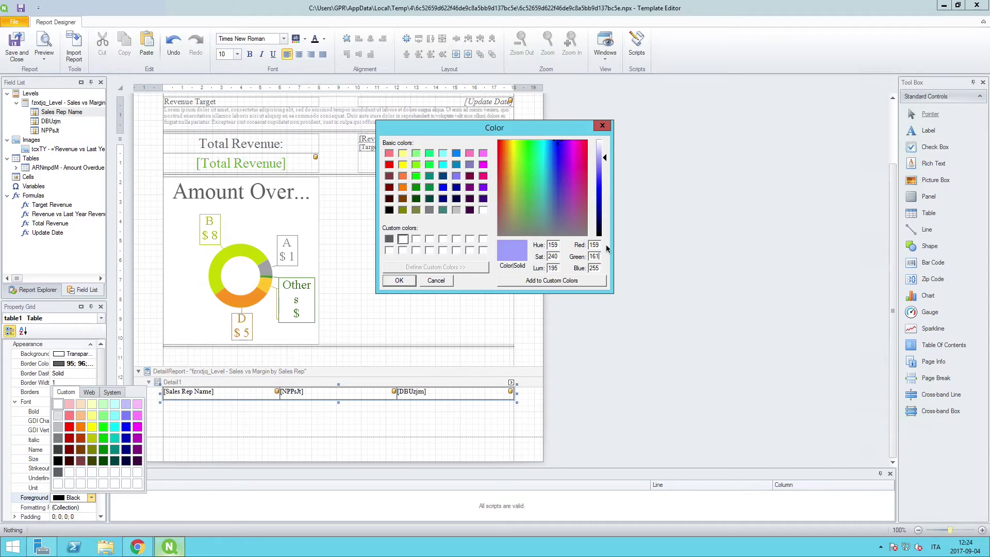
key(Tab)
text(164)
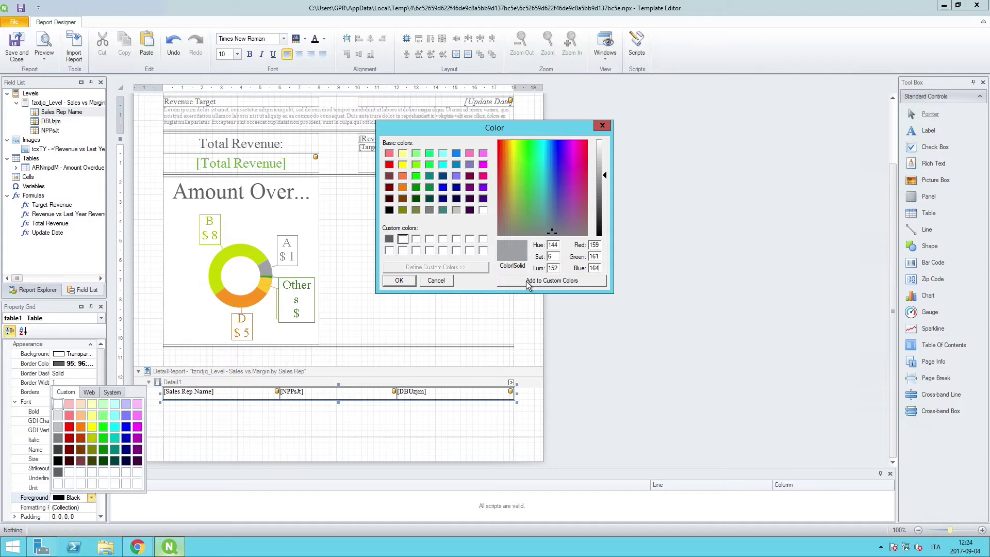
click(398, 280)
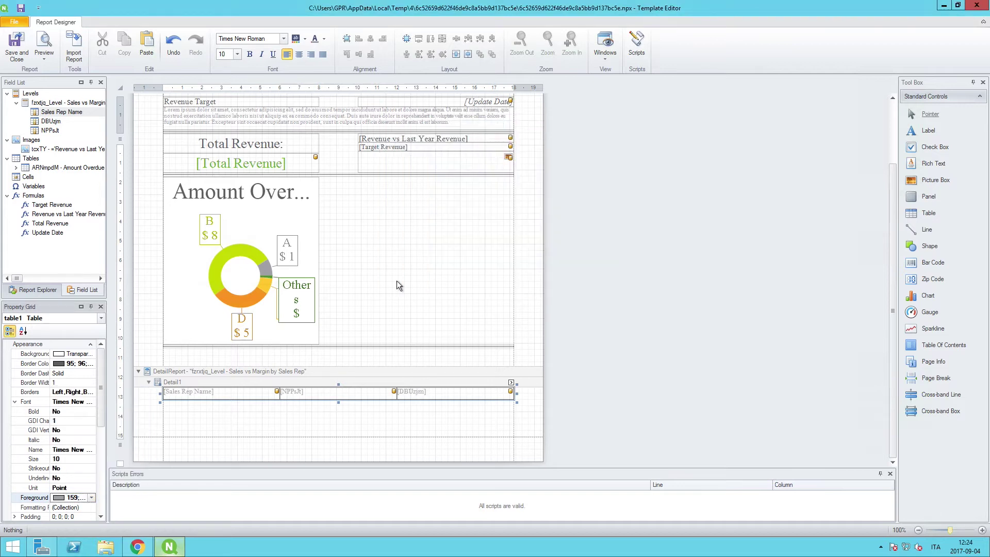
click(243, 391)
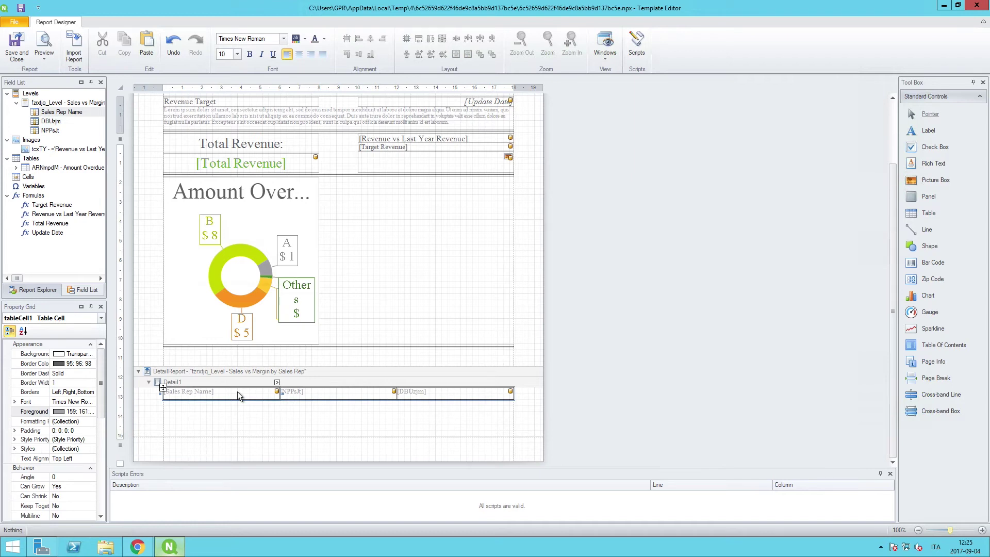
Align the Sales Rep Name cell middle left and set its width to 530.
scroll(101, 397, down, 1)
click(86, 430)
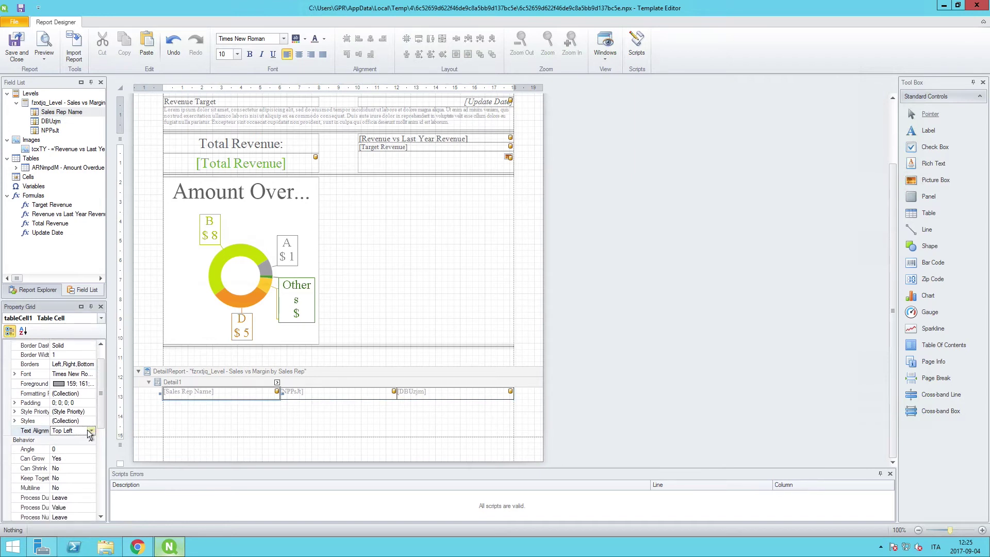
click(90, 431)
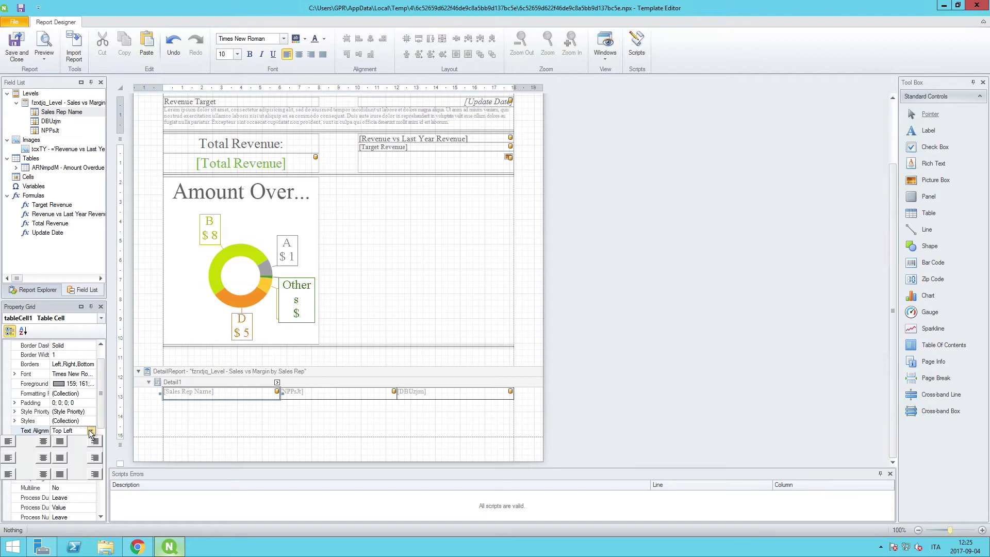
click(8, 458)
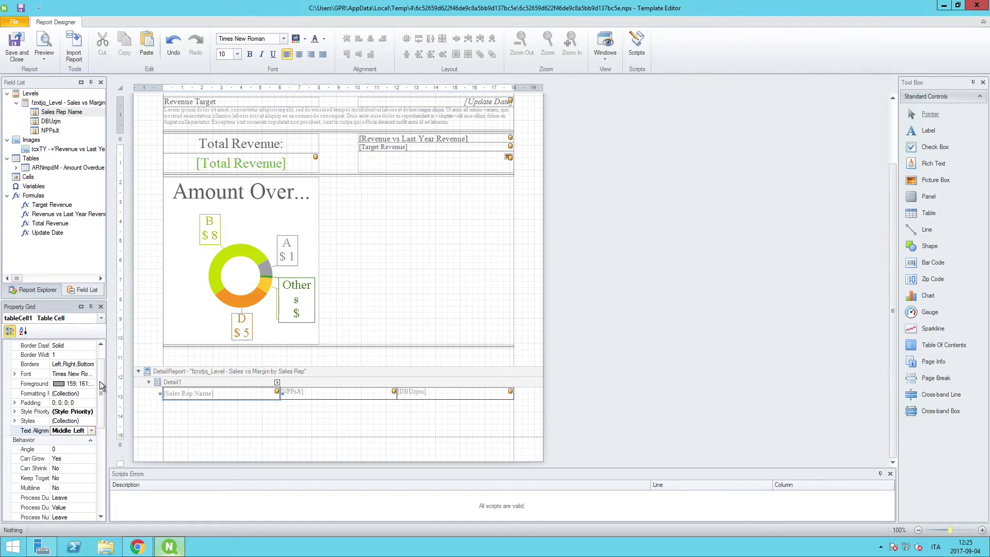
drag(101, 386, 95, 493)
click(72, 469)
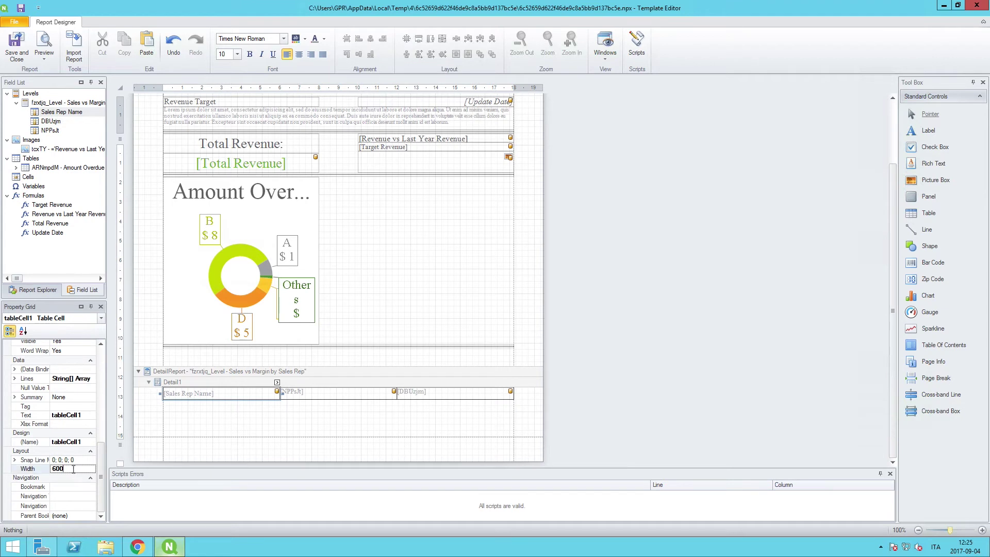
key(BackSpace)
key(BackSpace)
key(BackSpace)
text(530)
key(Tab)
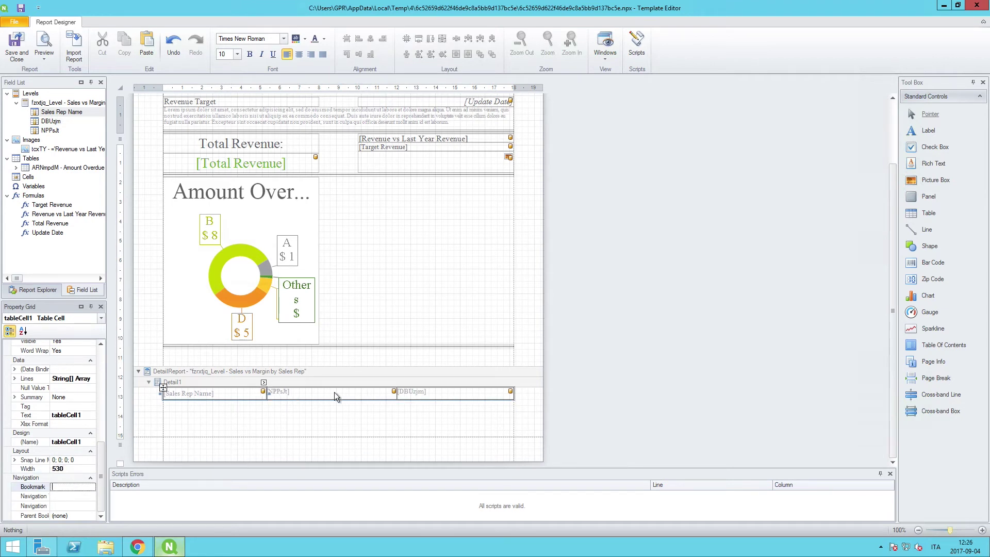
Align the NPPsJt cell middle right and set its width to 320.
click(334, 392)
drag(101, 464, 101, 397)
click(91, 390)
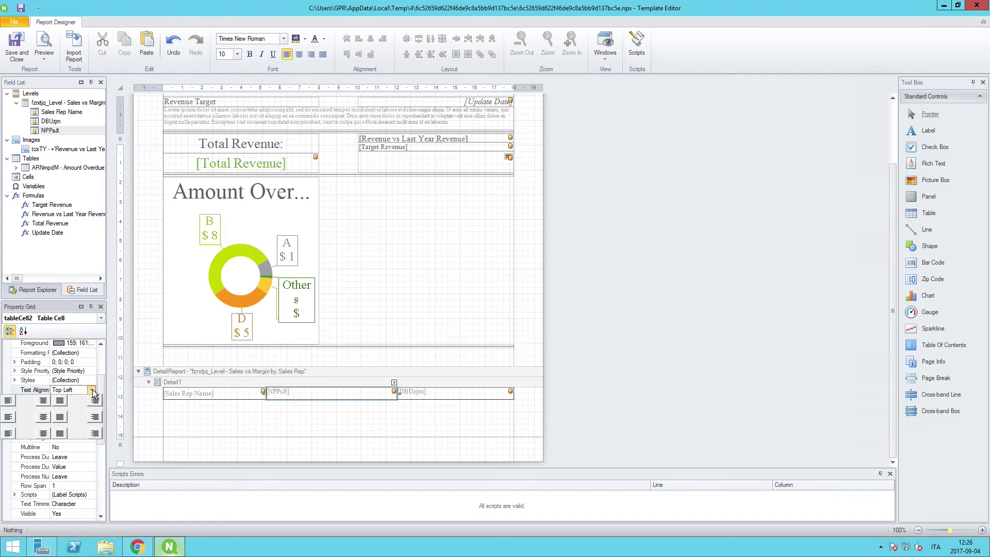
click(98, 416)
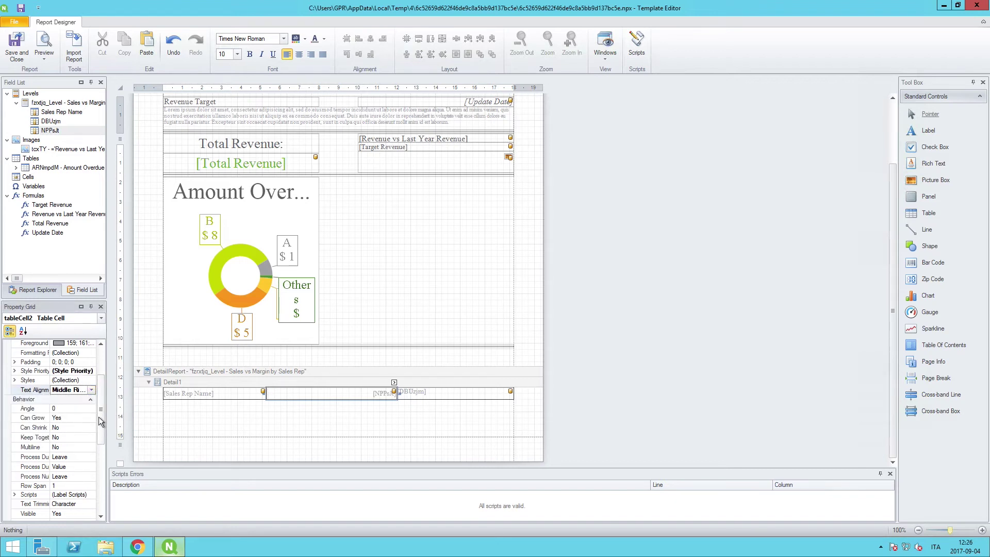
drag(101, 410, 101, 477)
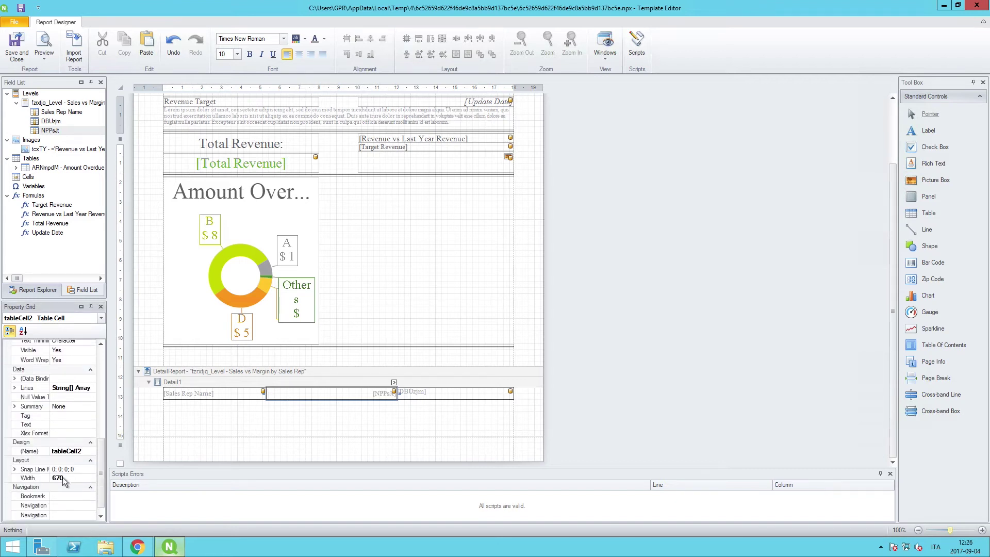
click(63, 478)
key(BackSpace)
key(BackSpace)
text(320)
key(Return)
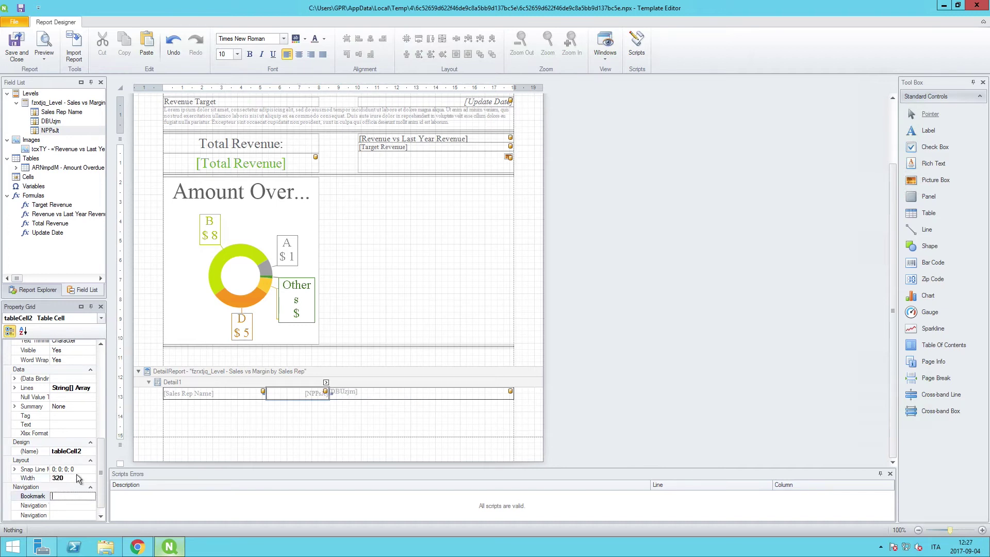
Align the DBUzjm cell middle right and set its width to 200.
click(398, 393)
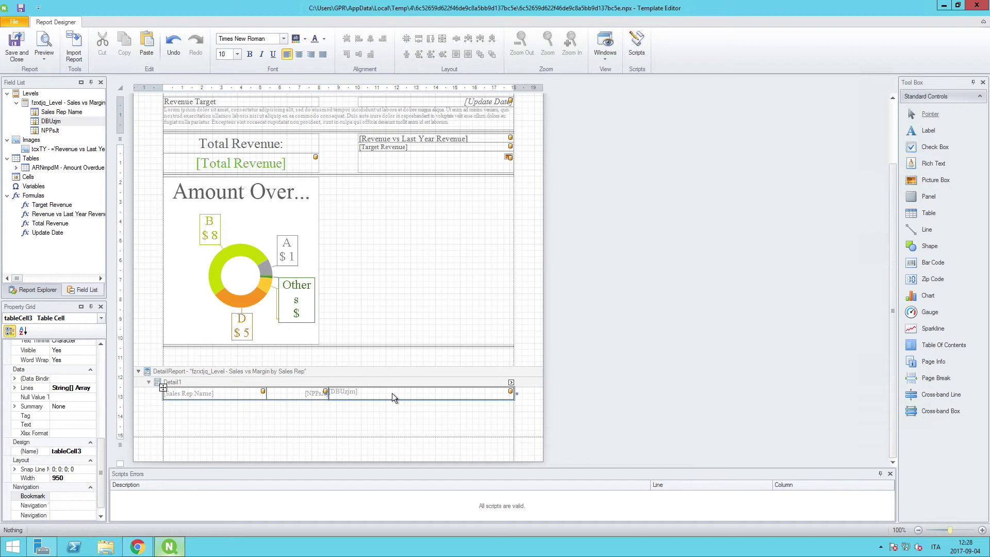
drag(100, 456, 106, 359)
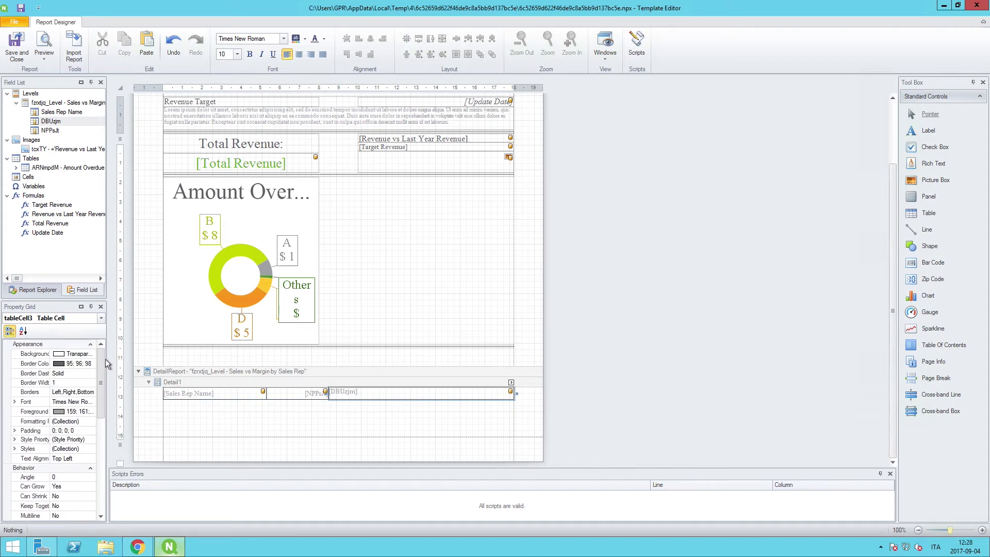
click(85, 458)
click(91, 459)
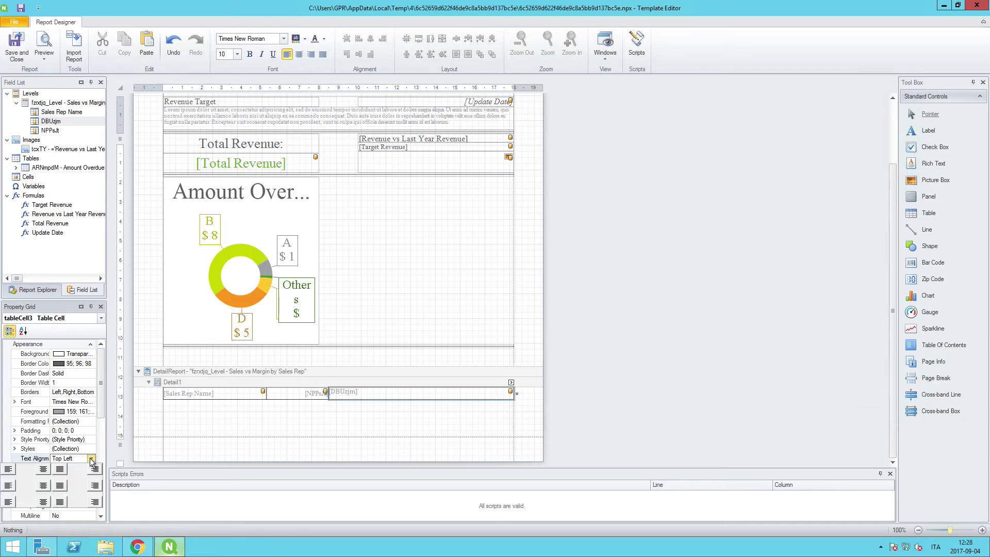
click(95, 485)
drag(100, 405, 100, 498)
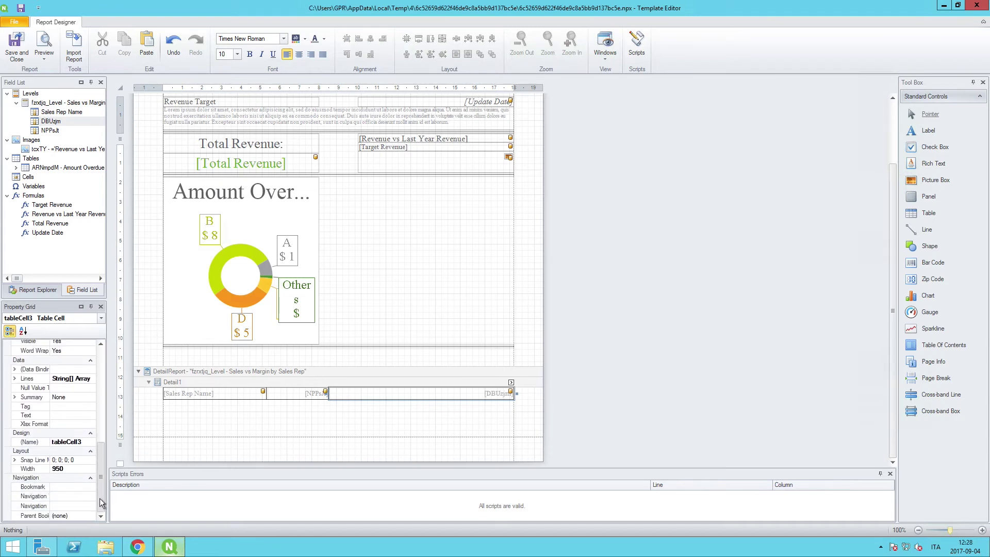
click(70, 469)
text(200)
key(Tab)
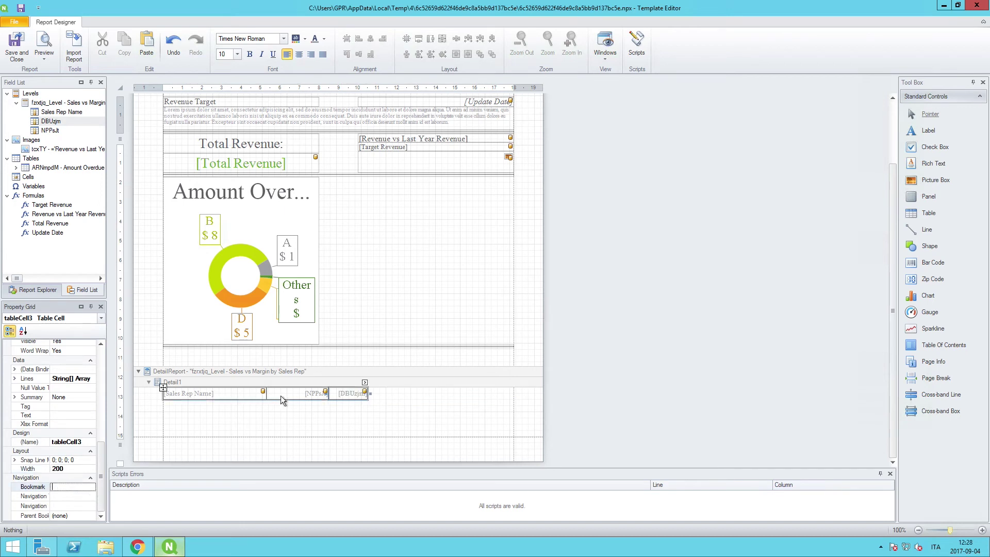
Apply the custom percentage format string 0.00% to the DBUzjm cell.
click(364, 383)
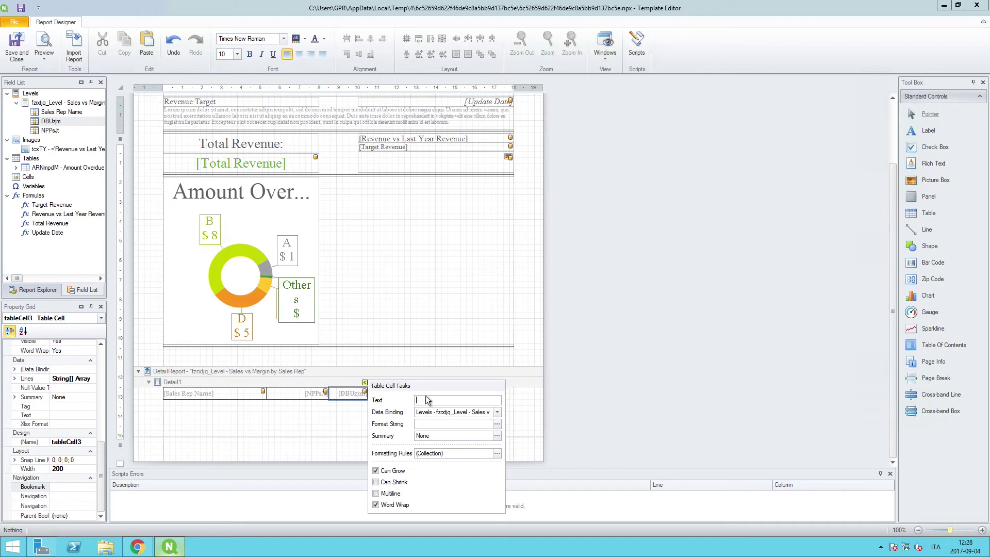
click(497, 424)
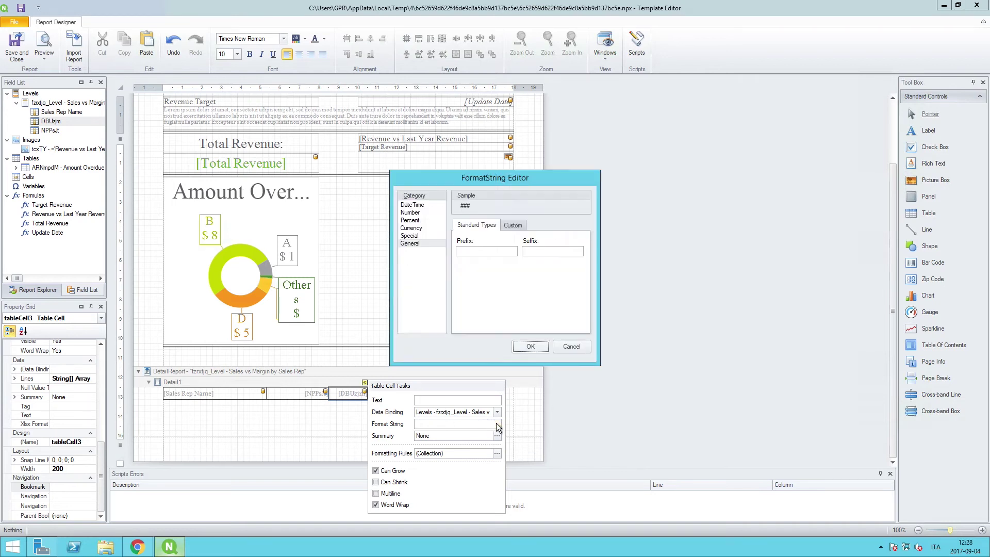
click(413, 221)
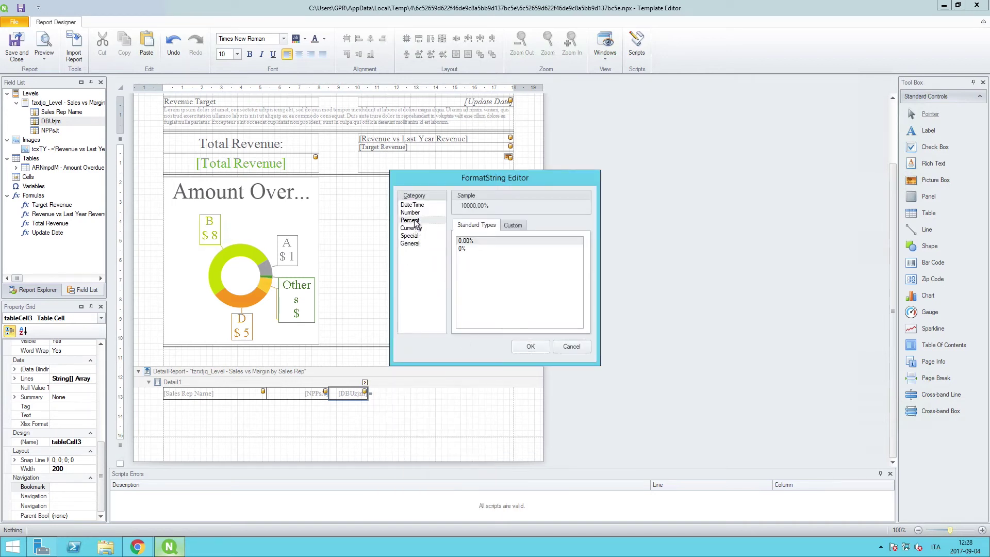
click(509, 225)
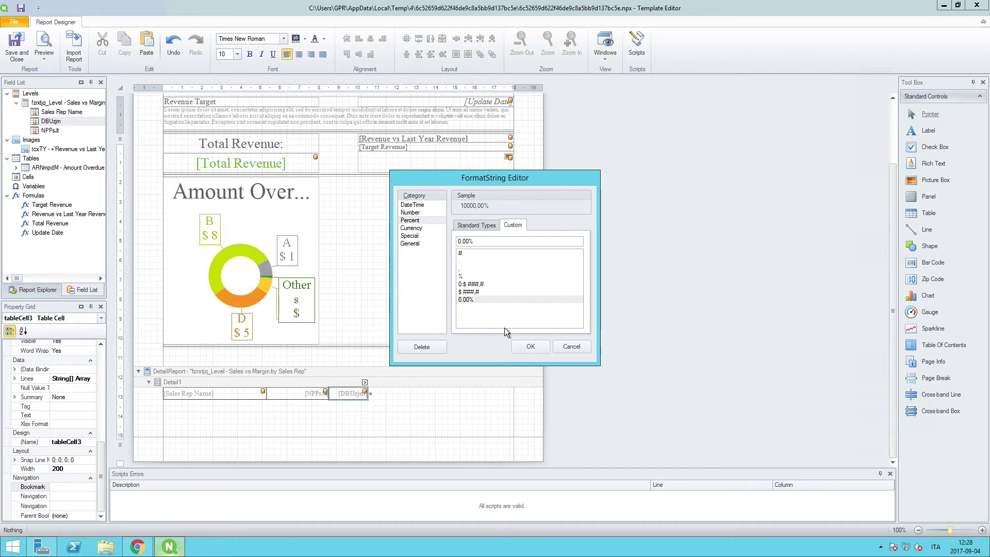
click(529, 346)
Drag the Detail1 band's bottom edge up to a height of 63.5.
click(392, 386)
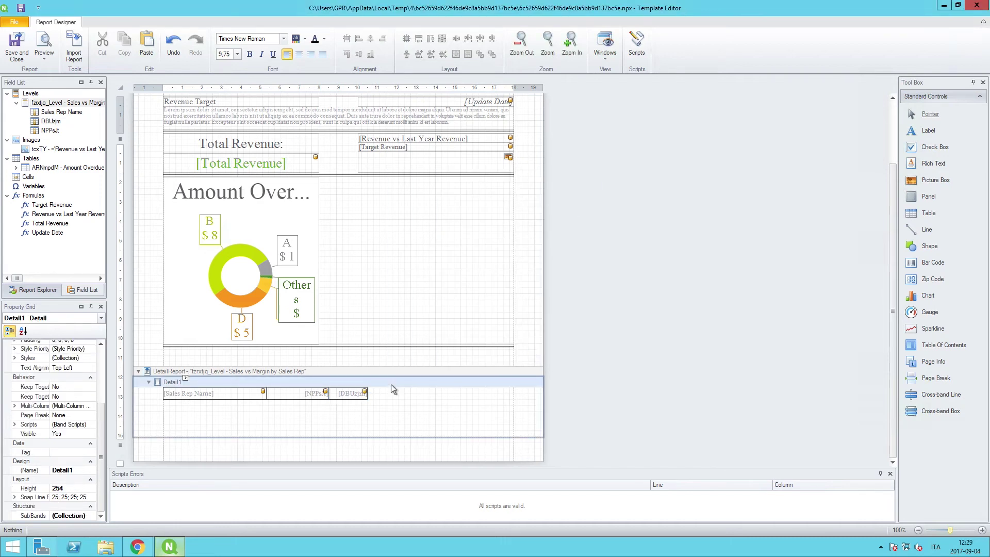
scroll(363, 426, up, 3)
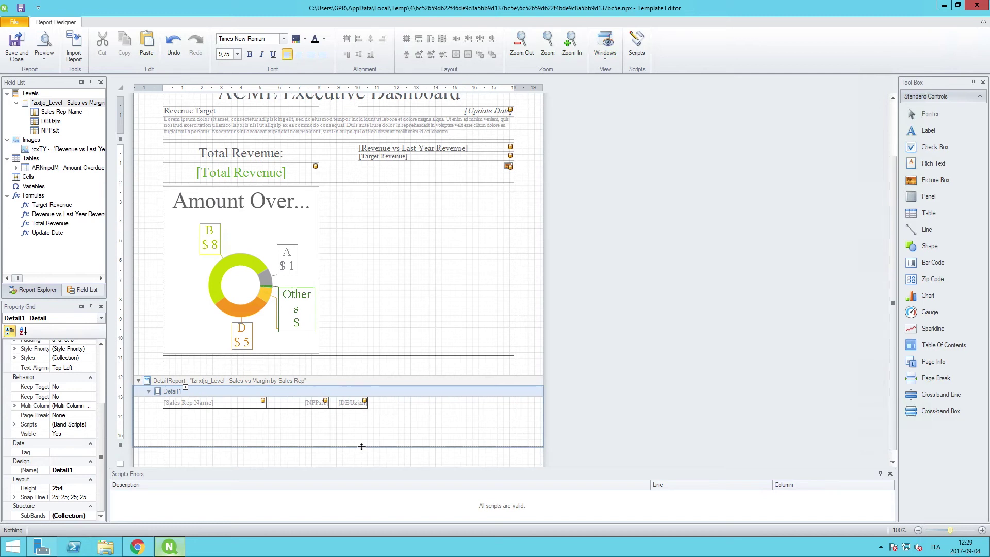
scroll(362, 447, up, 1)
scroll(361, 418, up, 1)
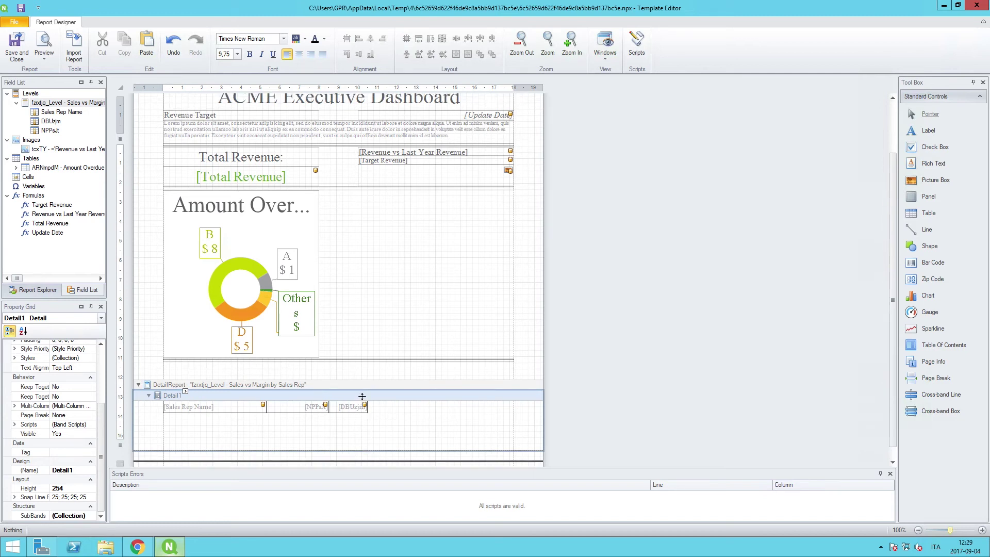
drag(363, 396, 363, 349)
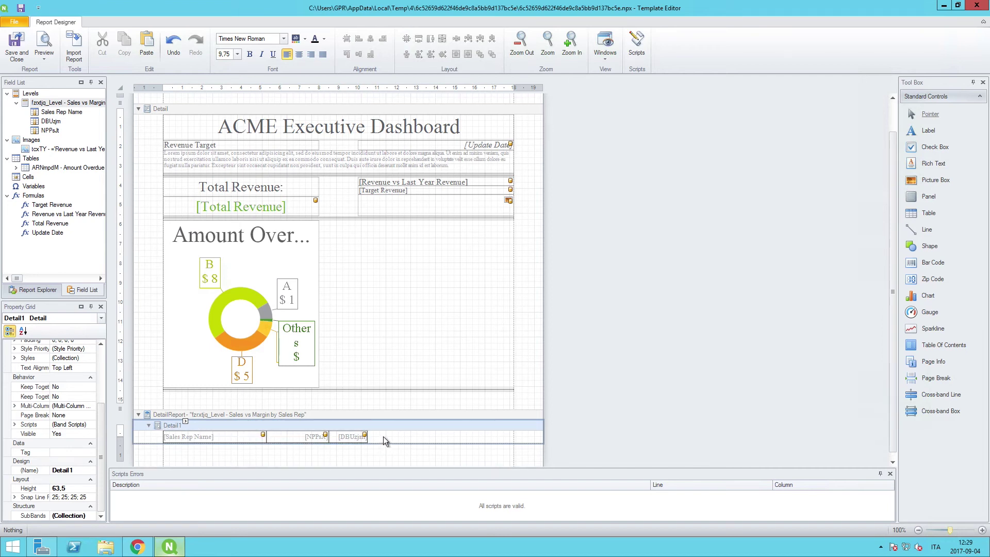
Insert a GroupHeader band into the detail report.
right_click(432, 414)
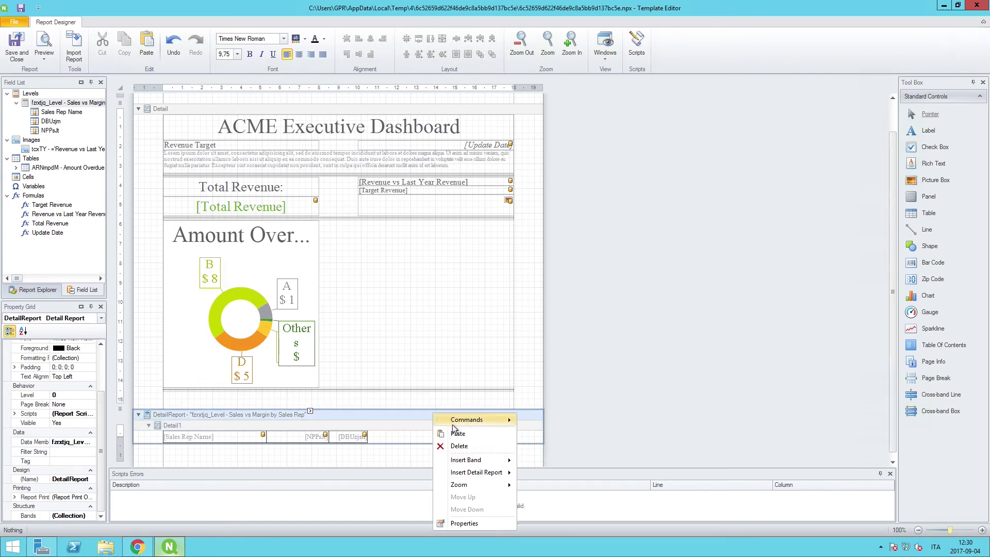
mouse_move(499, 461)
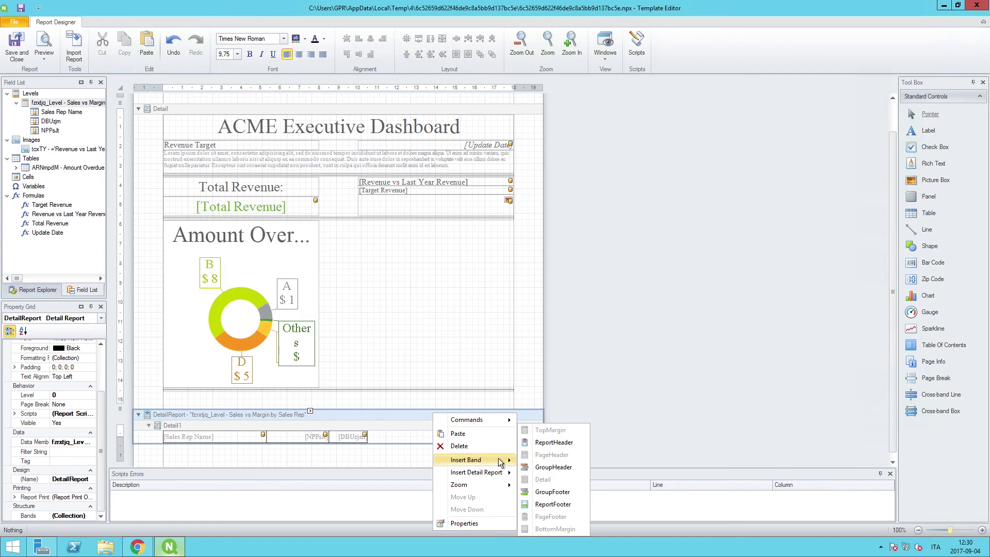
click(539, 468)
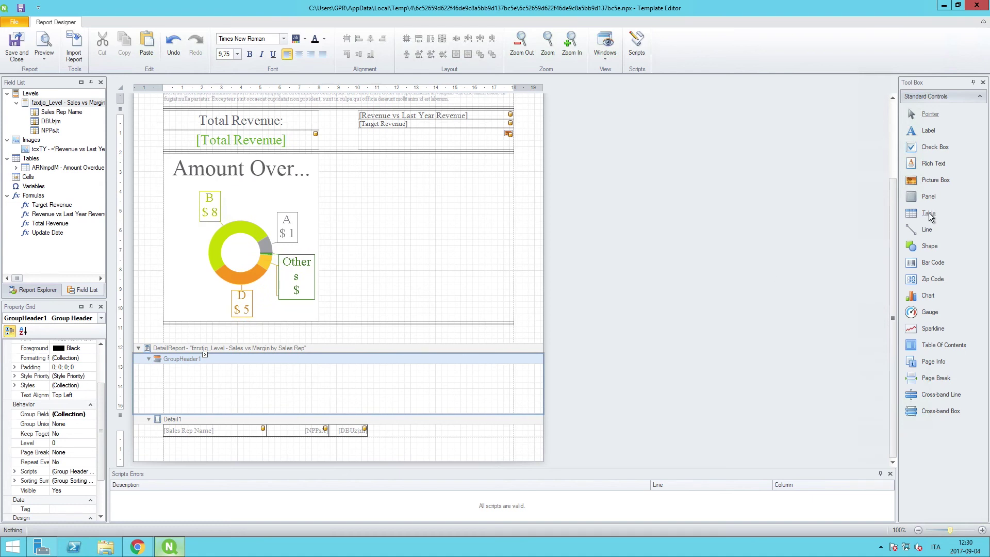
Place a three-column table in GroupHeader1 with columns sized to match the detail cells.
drag(933, 217, 236, 372)
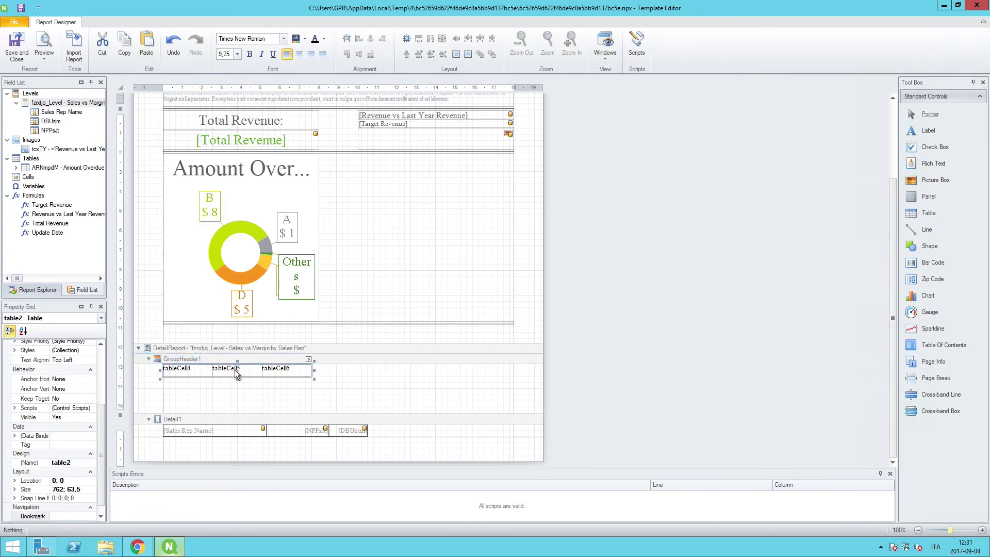
drag(314, 371, 370, 372)
click(310, 369)
drag(299, 371, 329, 371)
click(261, 370)
drag(261, 369, 267, 377)
click(161, 363)
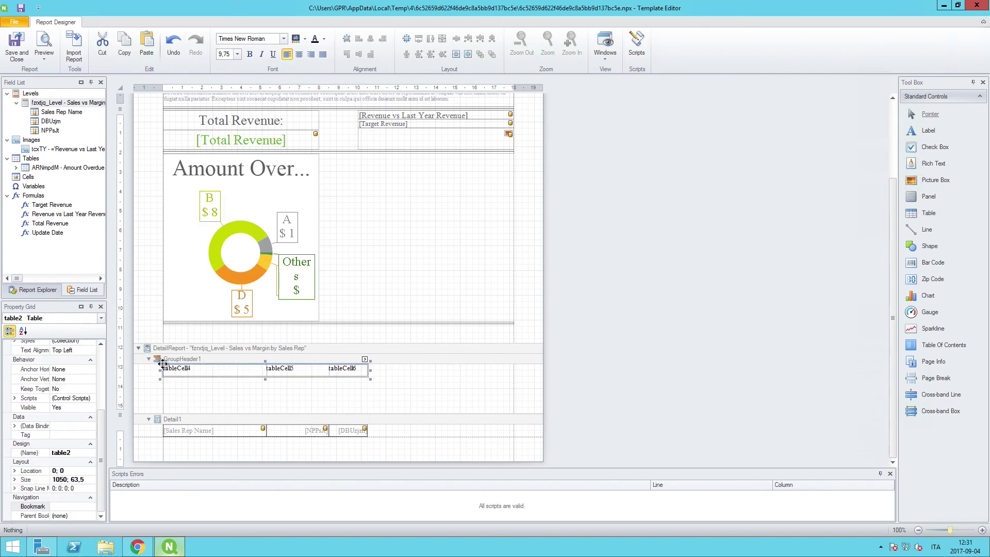
drag(98, 438, 104, 370)
click(14, 402)
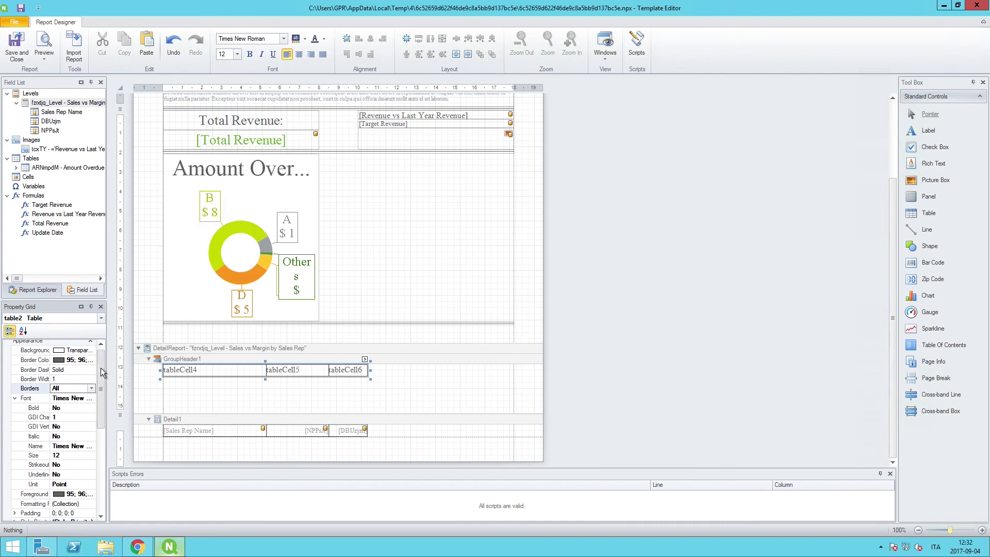
Set the header table's Text Alignment to Middle Center and shrink GroupHeader1 to height 63.5.
drag(100, 367, 101, 425)
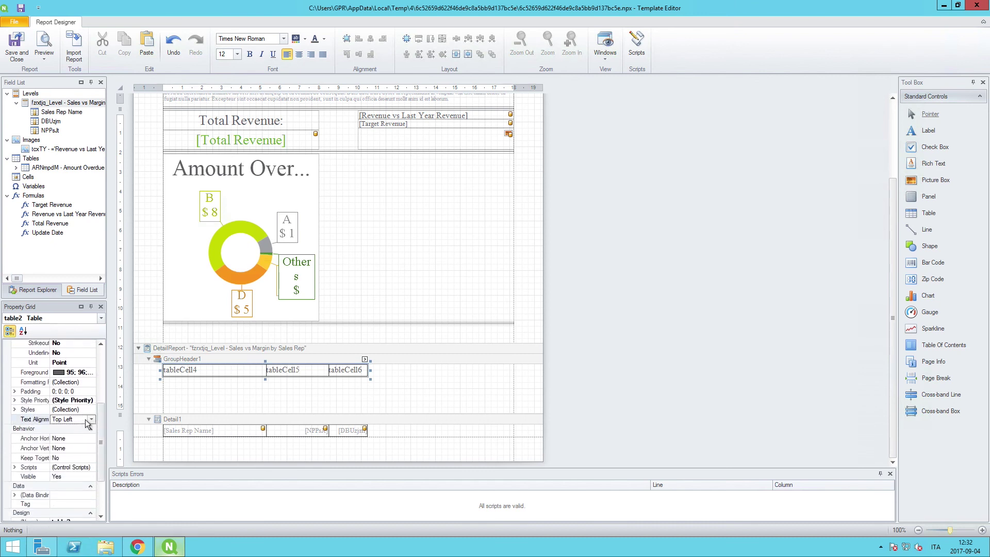
click(92, 419)
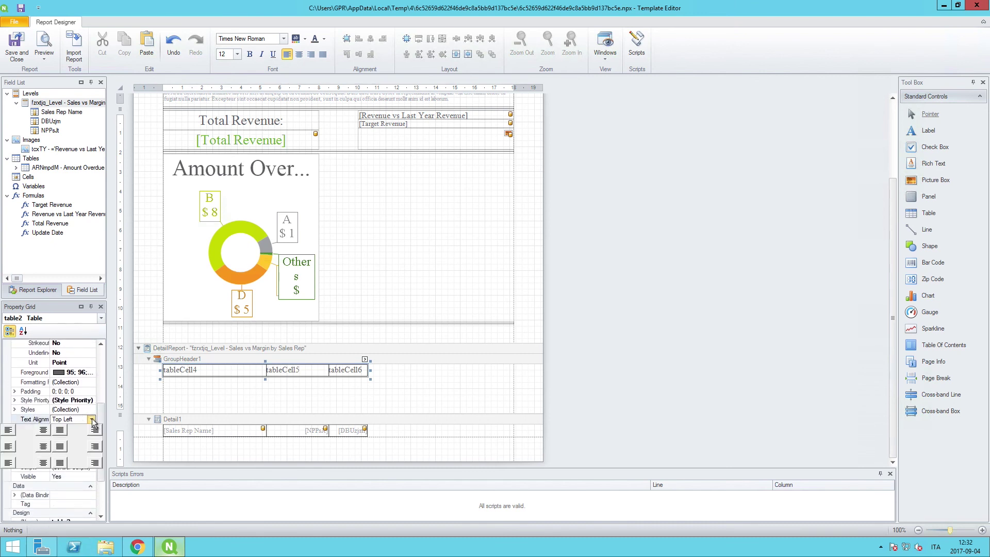
click(44, 446)
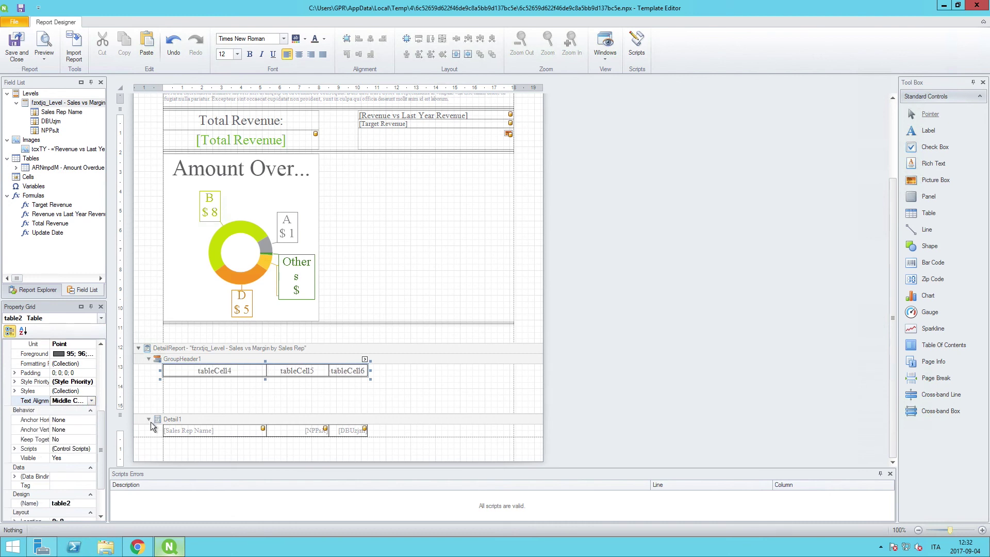
click(353, 414)
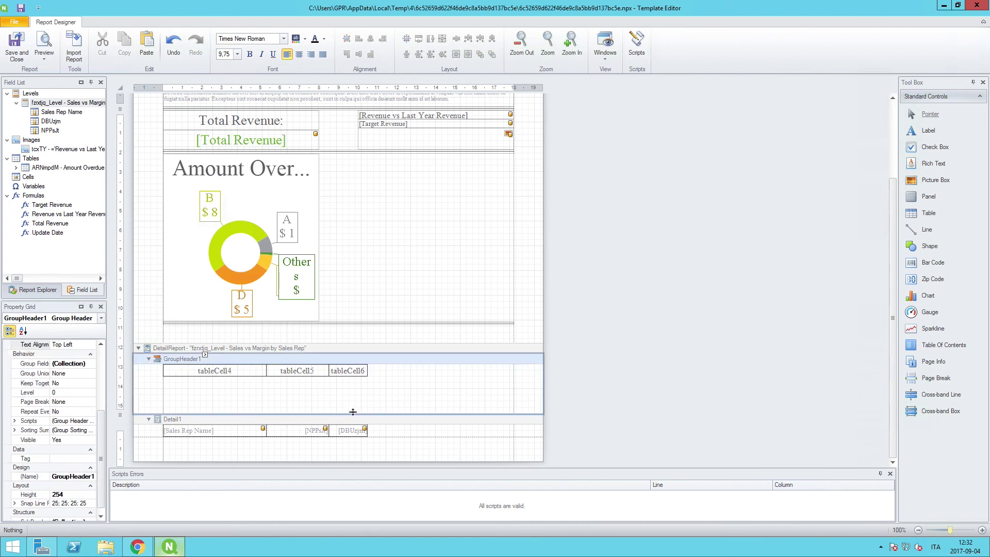
drag(352, 412, 355, 310)
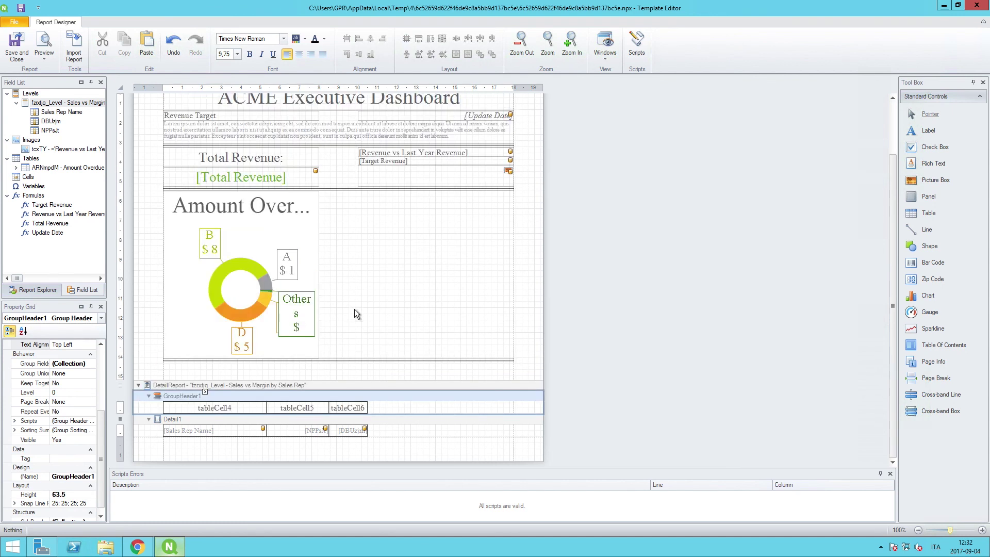
Label the header cells 'Top 10 Sales Rep' and 'Sales', and start typing 'Mar' in the third.
double_click(217, 408)
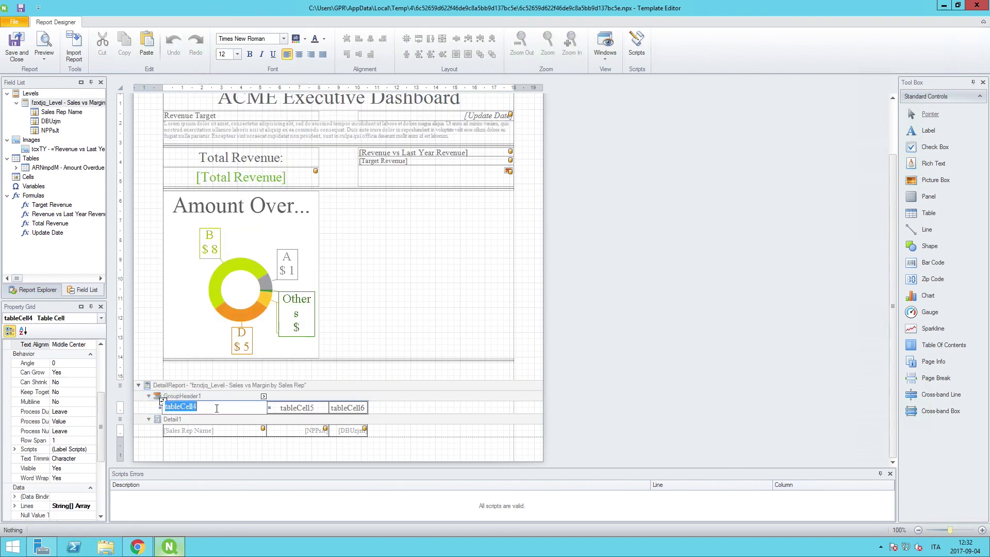
text(Top 10 Sales Rep)
double_click(298, 407)
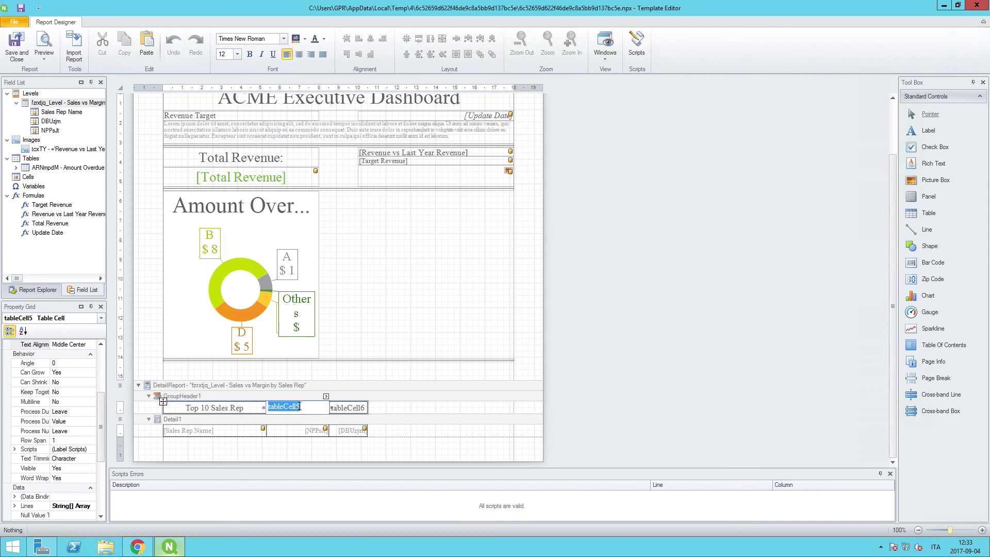
text(Sales)
click(342, 407)
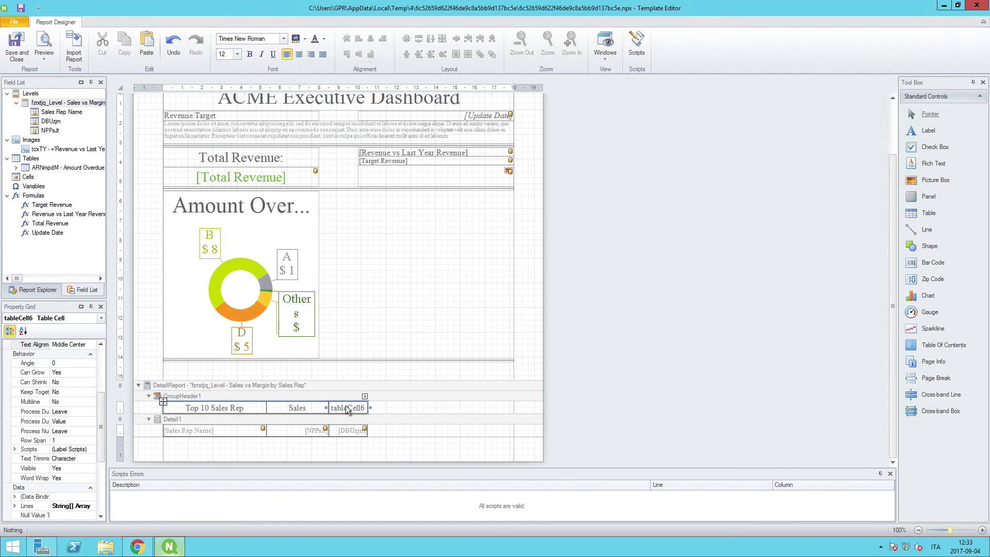
double_click(345, 406)
text(Margin)
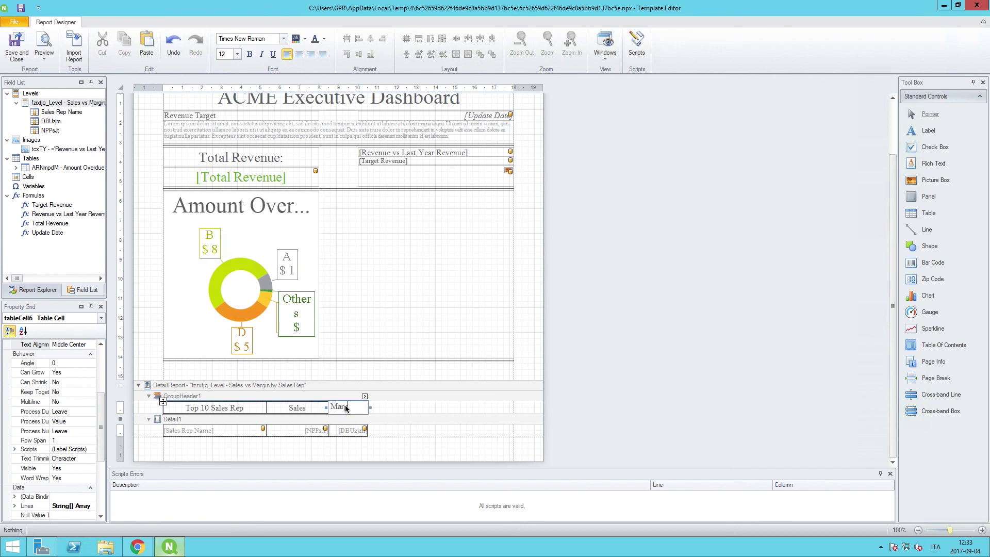